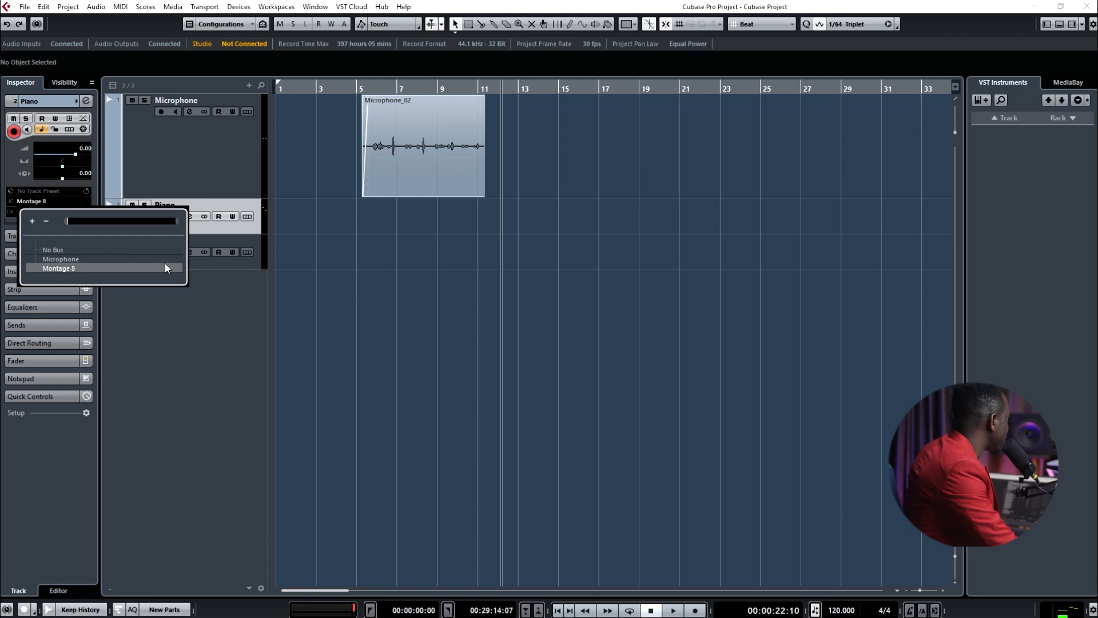
- Record a take on the Piano track from about bar 15 to bar 29 with Montage 8 as its input
{"action": "left_click", "coordinate": [71, 269]}
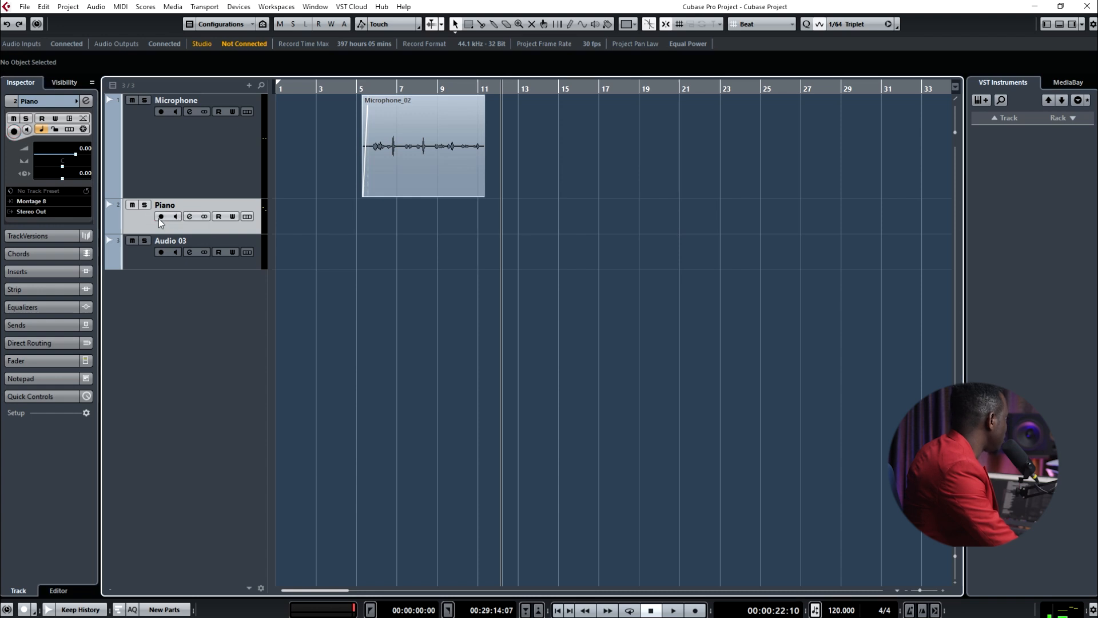
{"action": "left_click", "coordinate": [161, 217]}
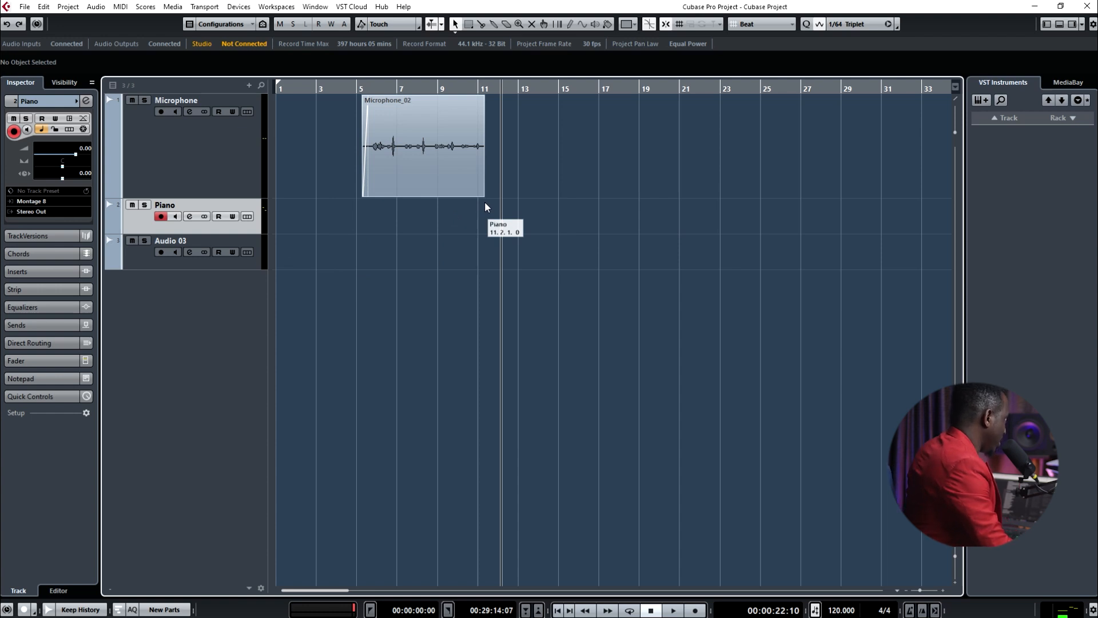
{"action": "key", "text": "space"}
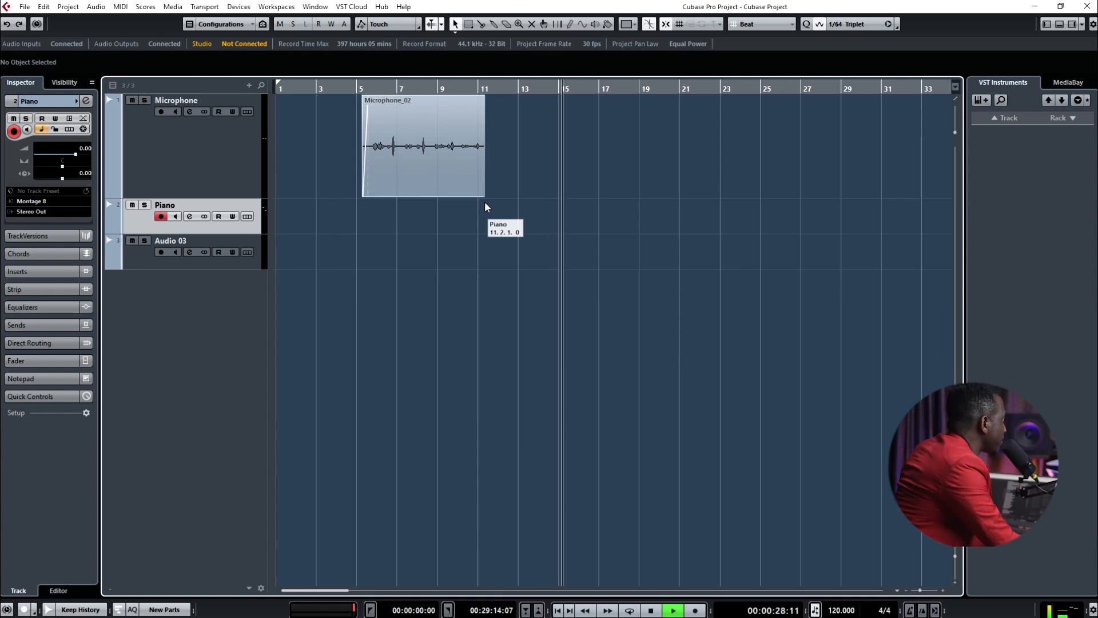
{"action": "key", "text": "KP_Multiply"}
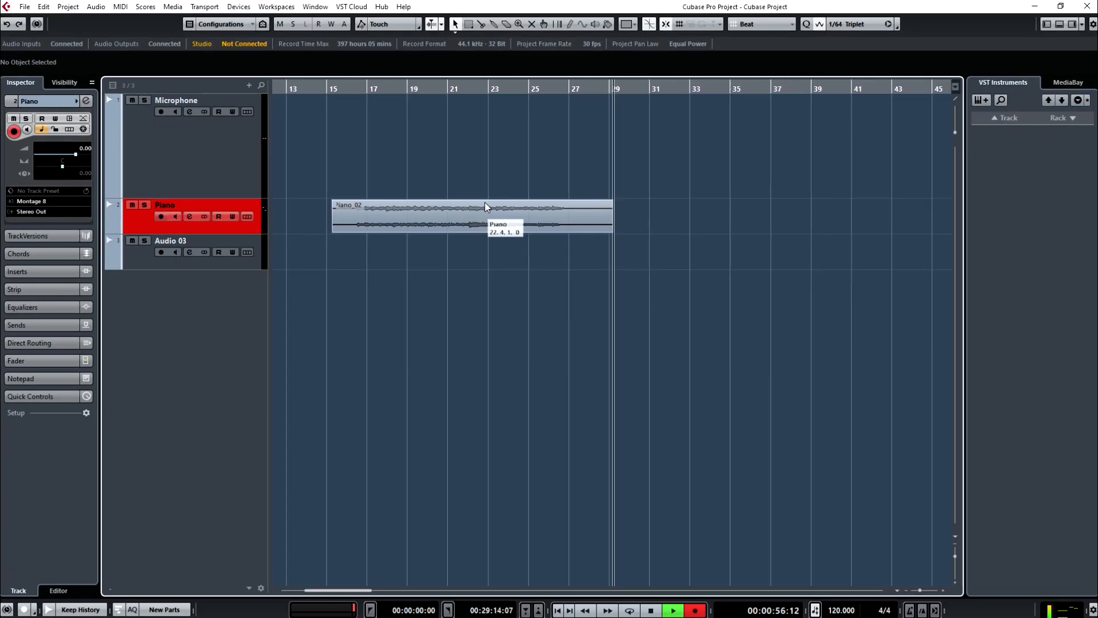
{"action": "key", "text": "KP_Multiply"}
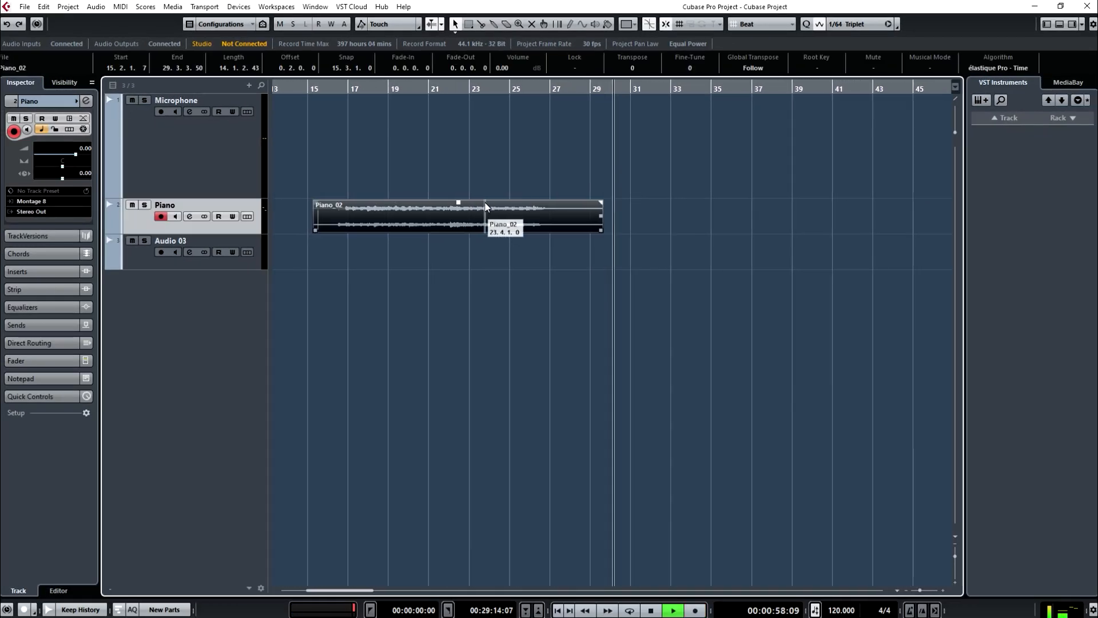
- Play back the recorded piano take from around its beginning and stop the playback
{"action": "left_click", "coordinate": [612, 296]}
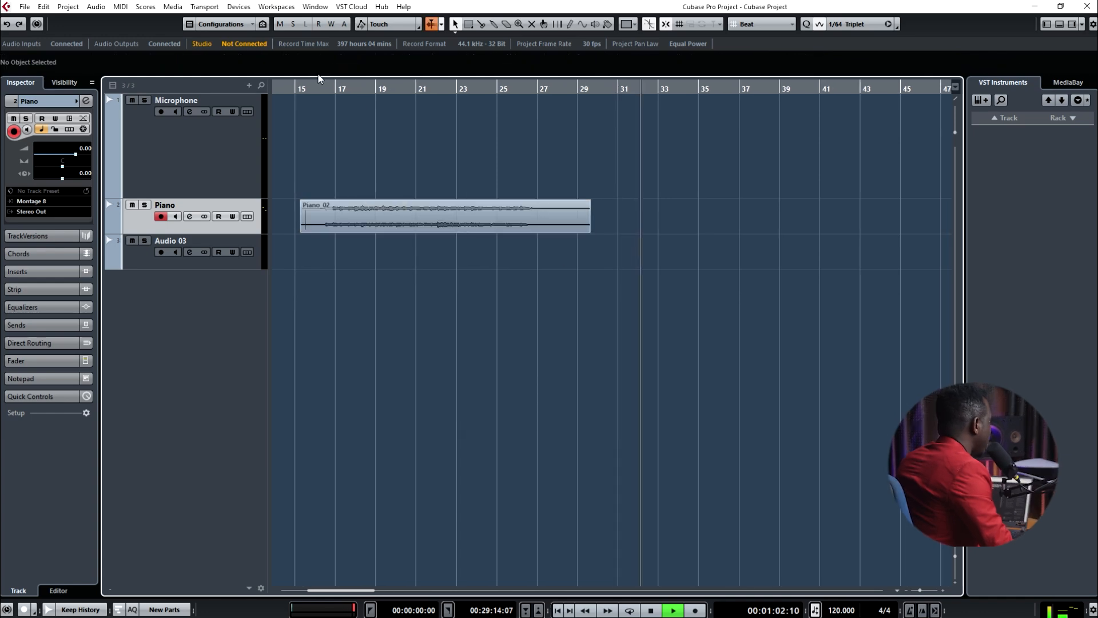
{"action": "left_click", "coordinate": [317, 91]}
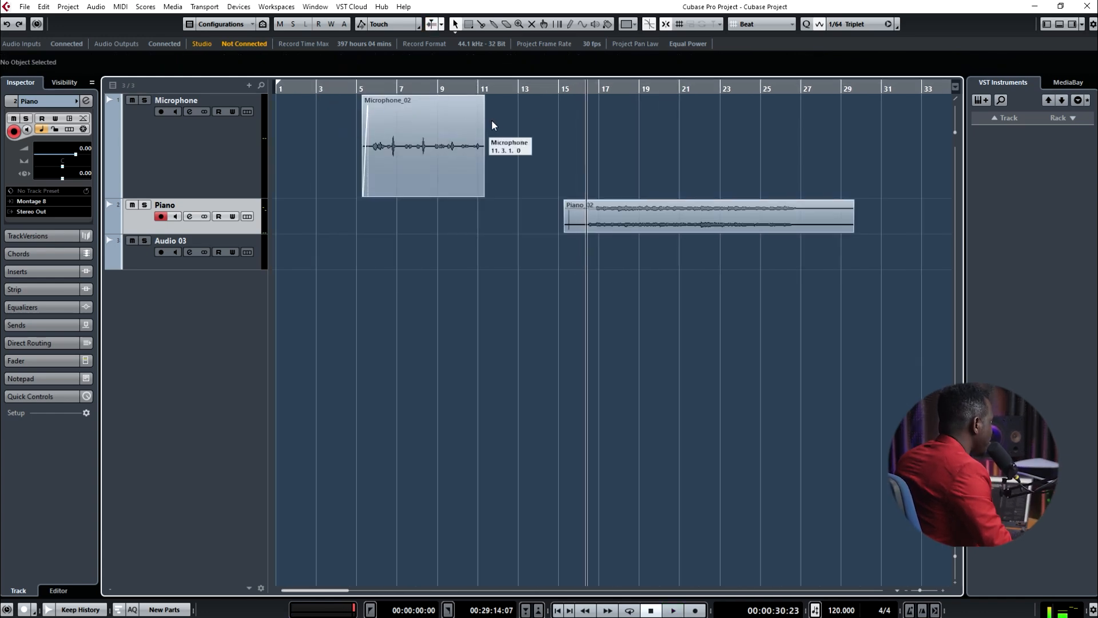
{"action": "left_click", "coordinate": [649, 290]}
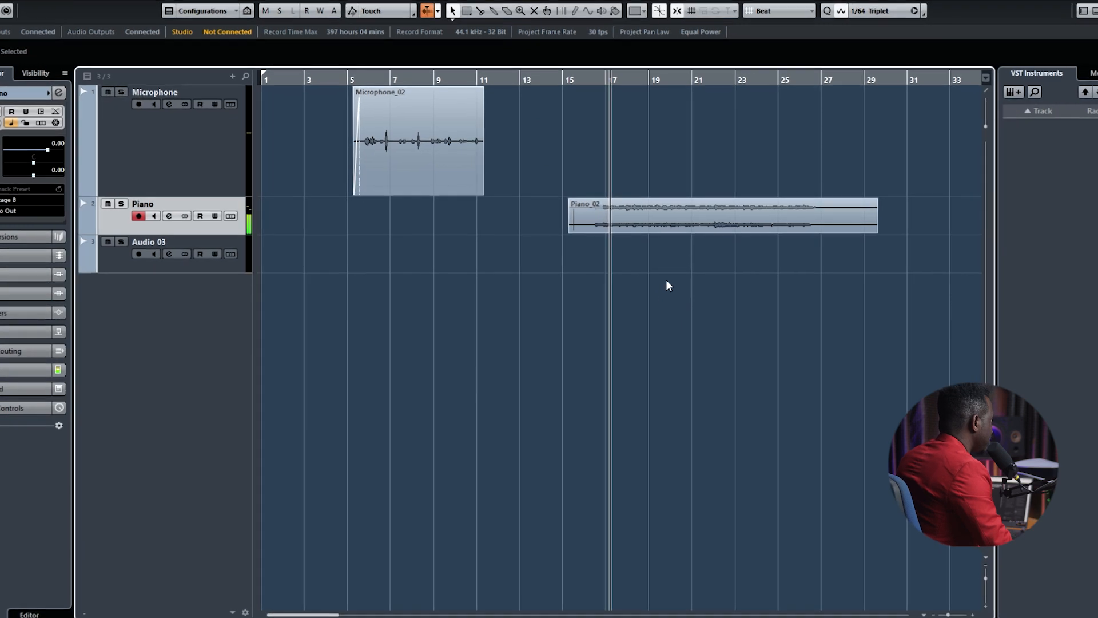
{"action": "key", "text": "g"}
{"action": "scroll", "coordinate": [624, 269], "scroll_direction": "right", "scroll_amount": 5}
{"action": "scroll", "coordinate": [350, 264], "scroll_direction": "down", "scroll_amount": 3}
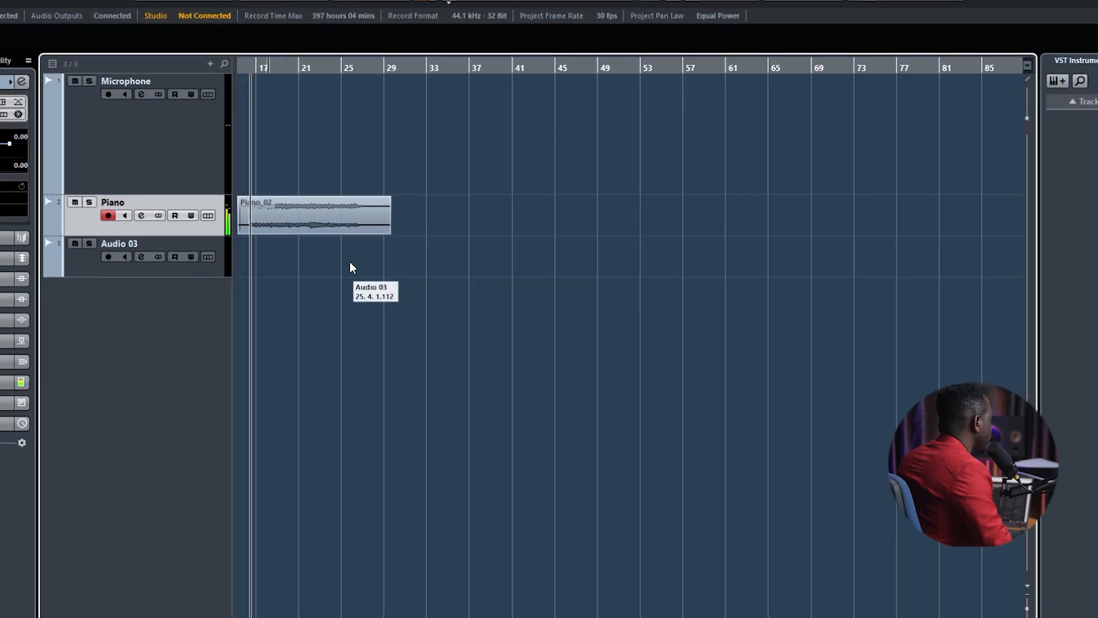
{"action": "scroll", "coordinate": [280, 266], "scroll_direction": "up", "scroll_amount": 2}
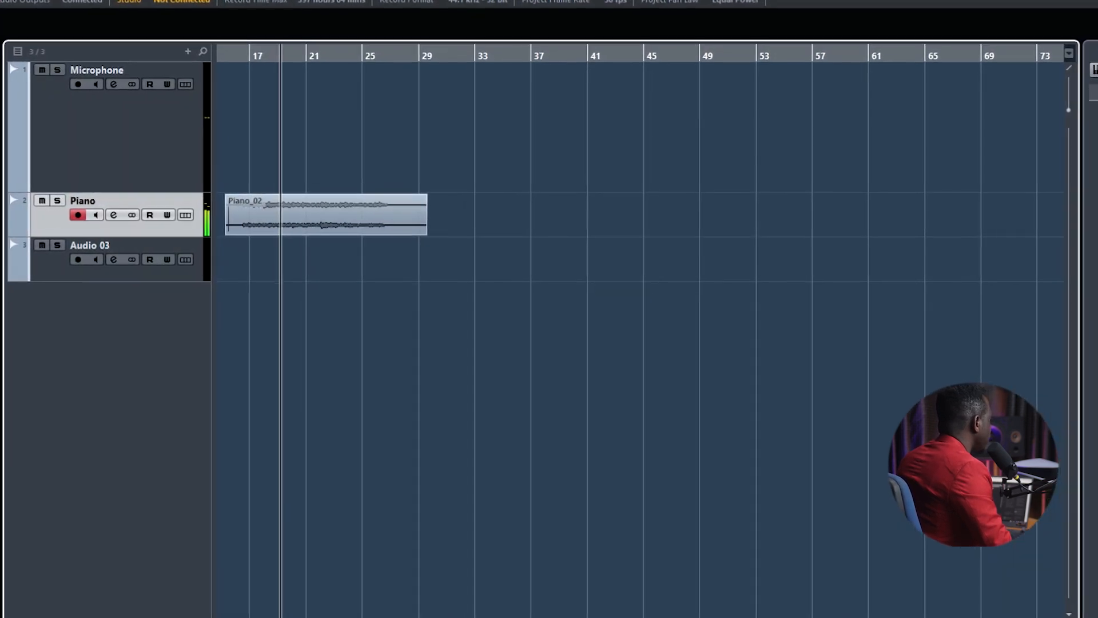
{"action": "scroll", "coordinate": [354, 255], "scroll_direction": "left", "scroll_amount": 3}
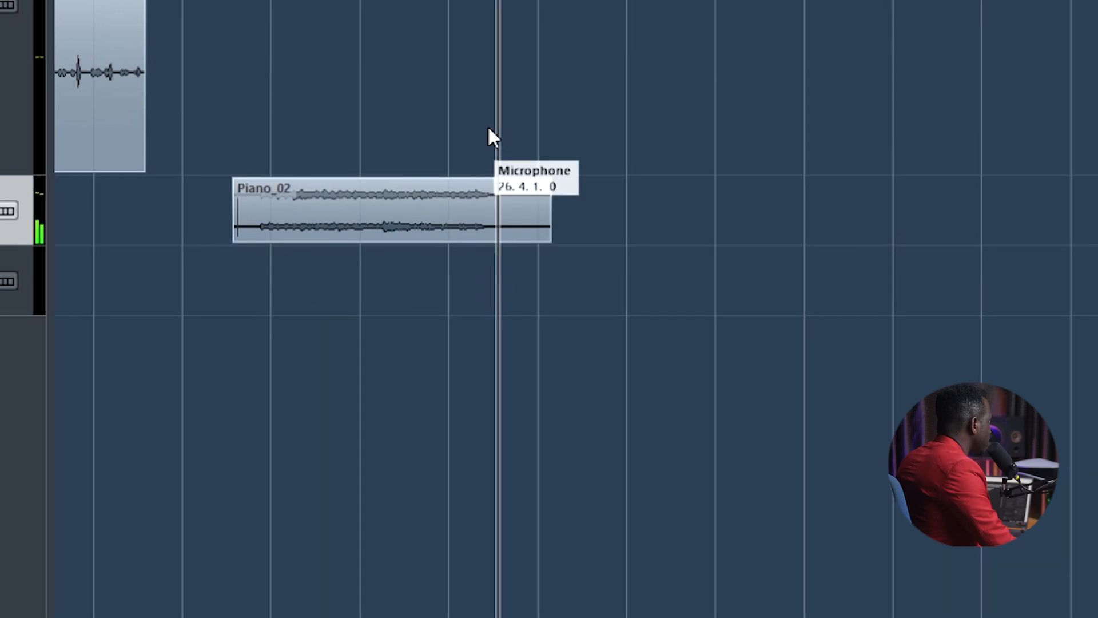
{"action": "key", "text": "space"}
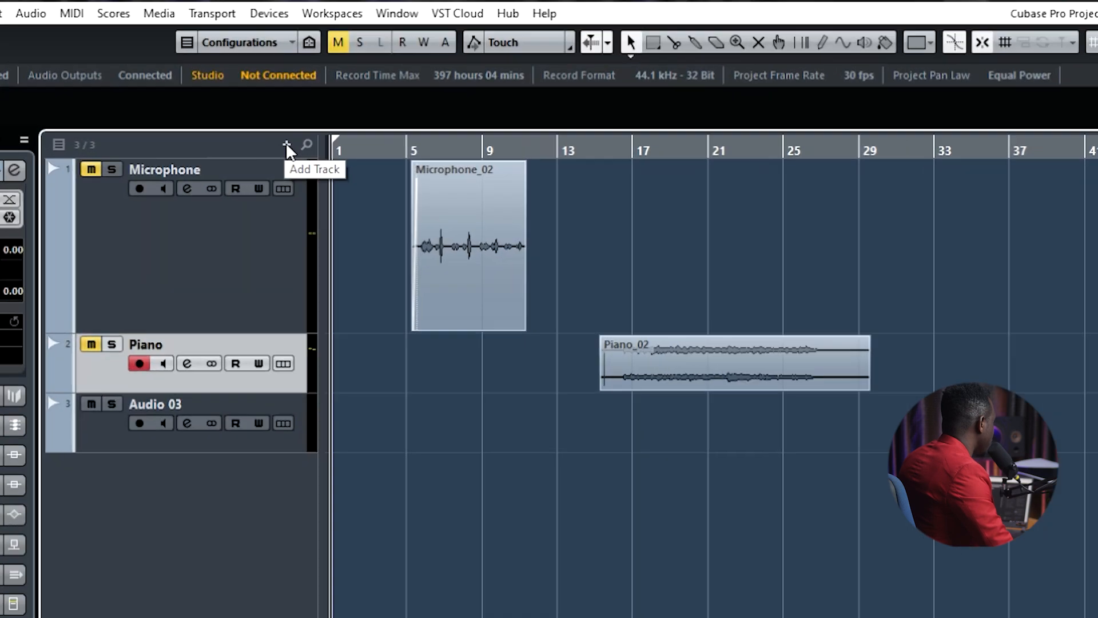
{"action": "left_click", "coordinate": [250, 87]}
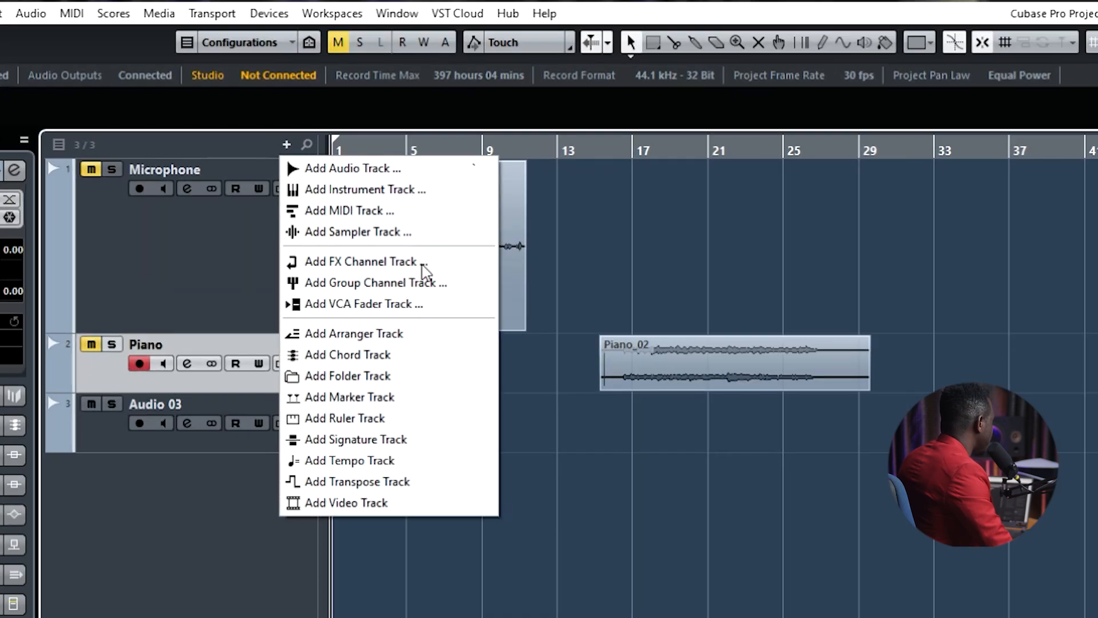
{"action": "right_click", "coordinate": [232, 484]}
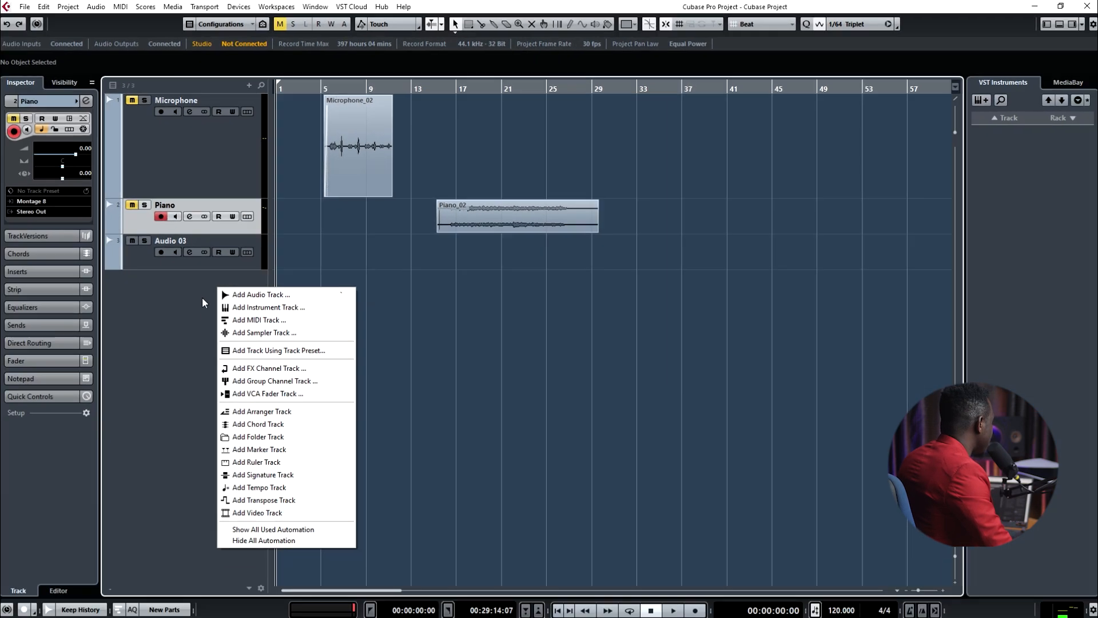
{"action": "right_click", "coordinate": [209, 488]}
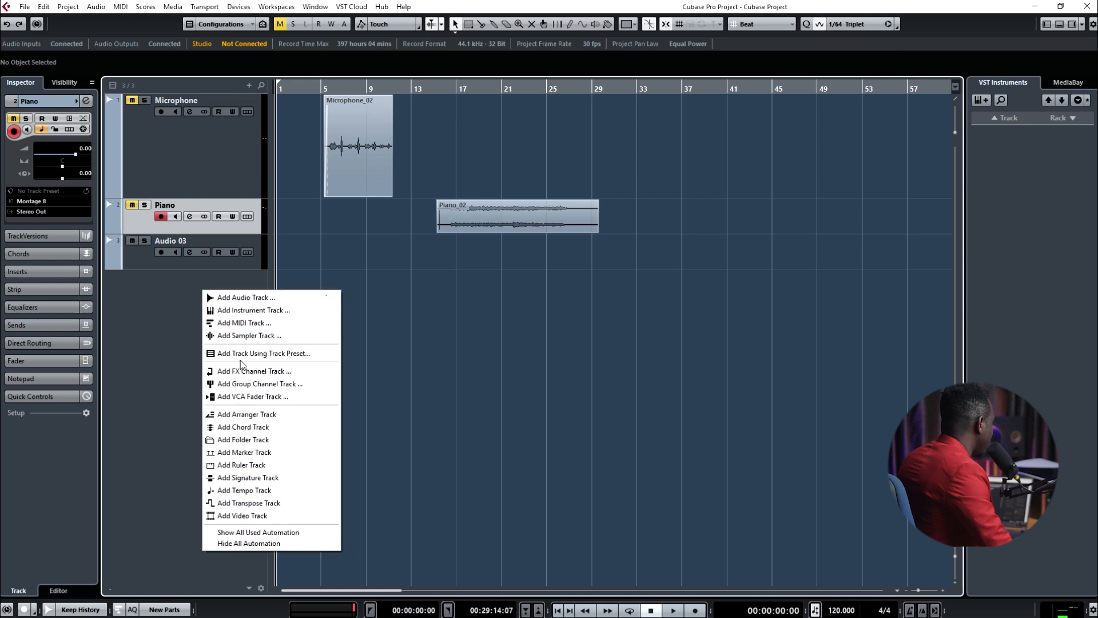
{"action": "left_click", "coordinate": [241, 302]}
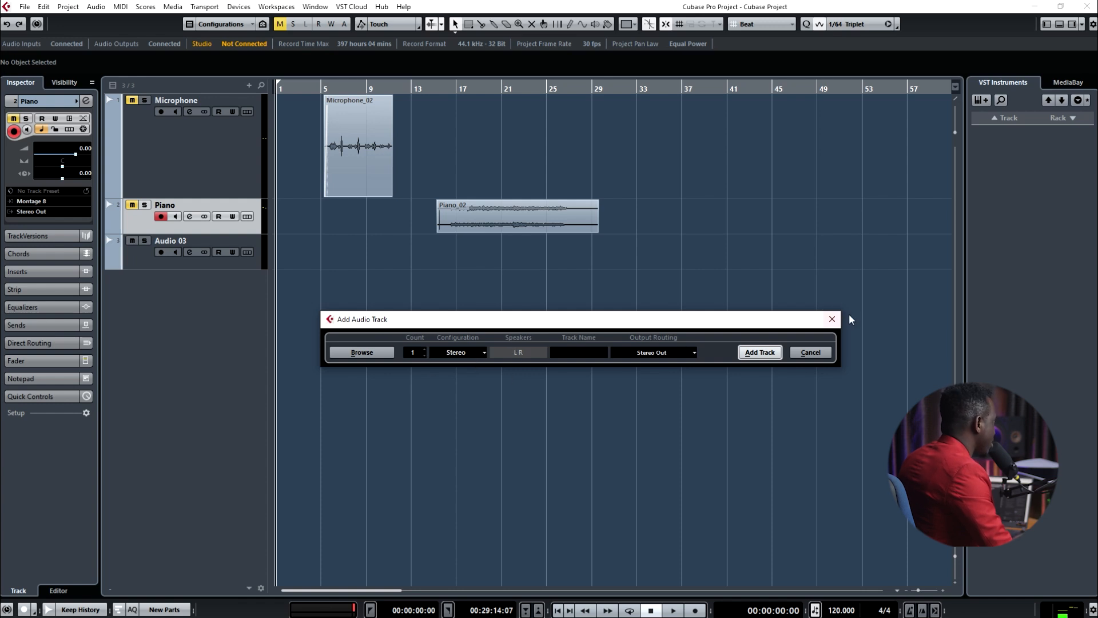
{"action": "left_click", "coordinate": [832, 319]}
- Add two MIDI tracks to the project and move them below the Audio 03 track
{"action": "right_click", "coordinate": [219, 285]}
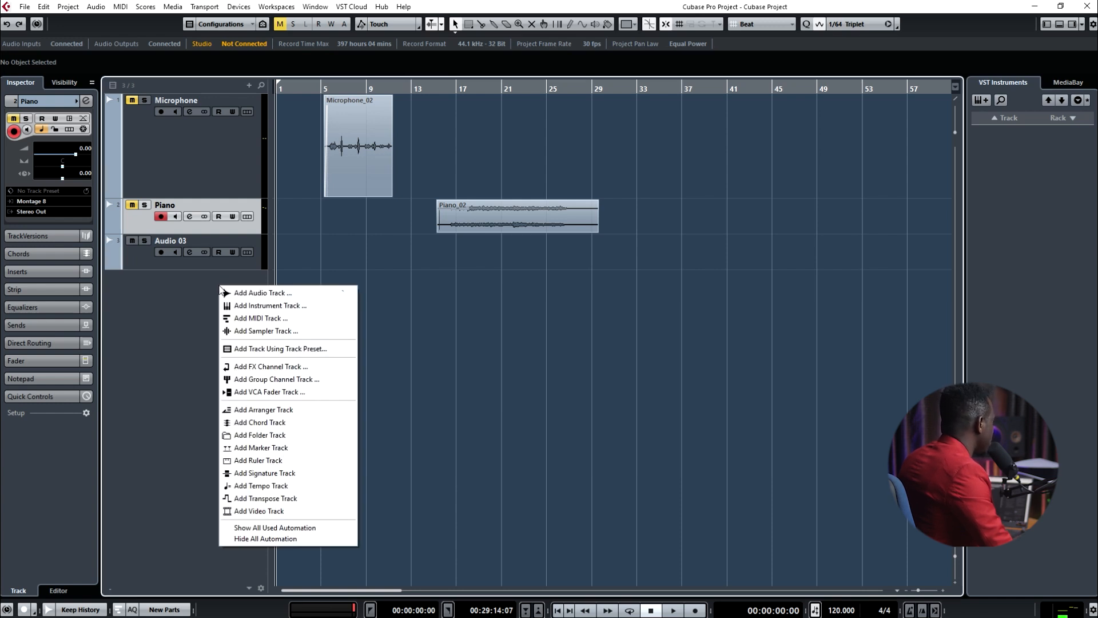
{"action": "left_click", "coordinate": [254, 319]}
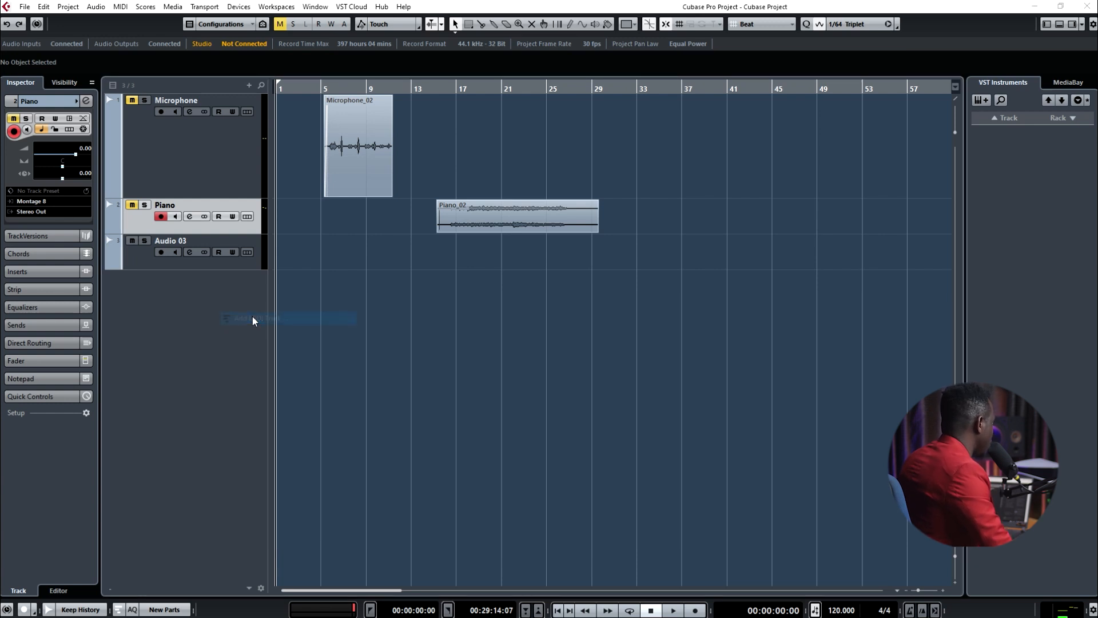
{"action": "left_click_drag", "start_coordinate": [532, 382], "coordinate": [510, 290]}
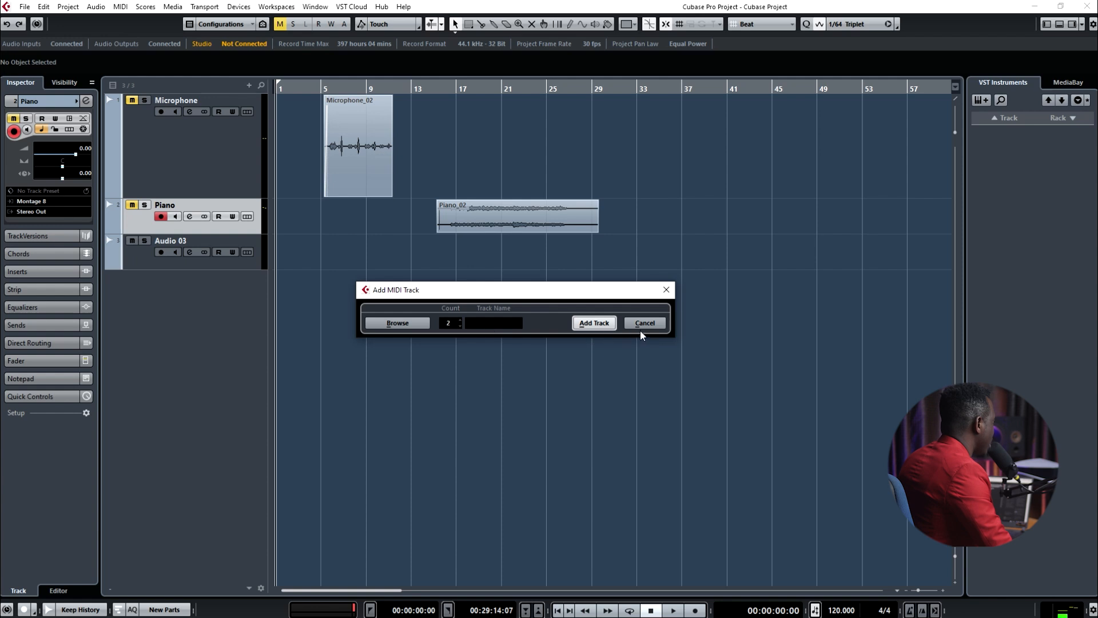
{"action": "left_click", "coordinate": [593, 324]}
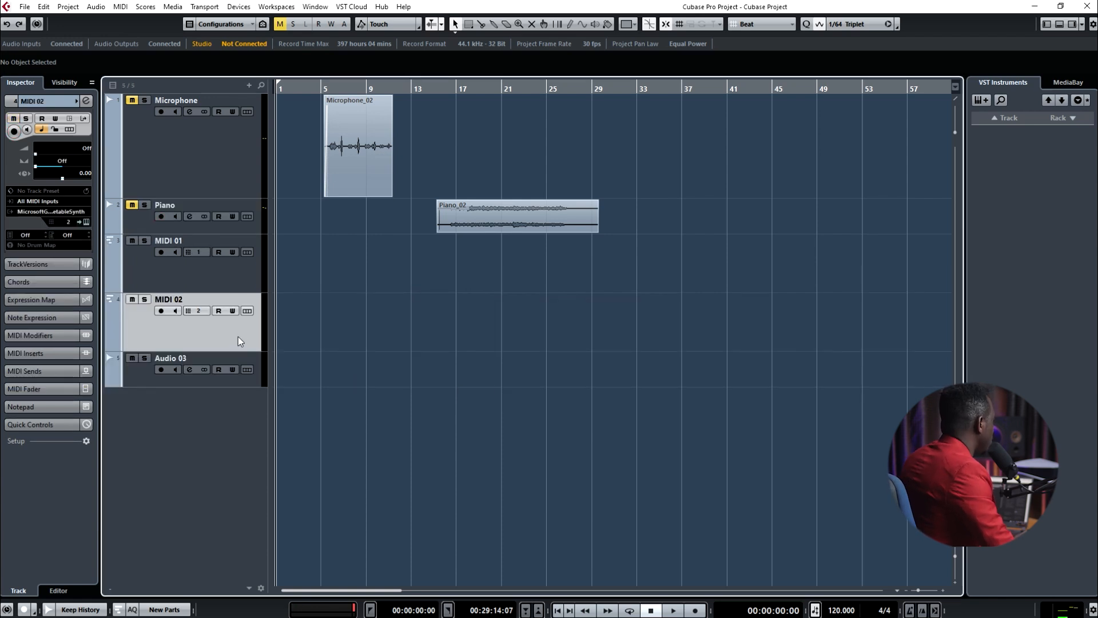
{"action": "left_click", "coordinate": [244, 265]}
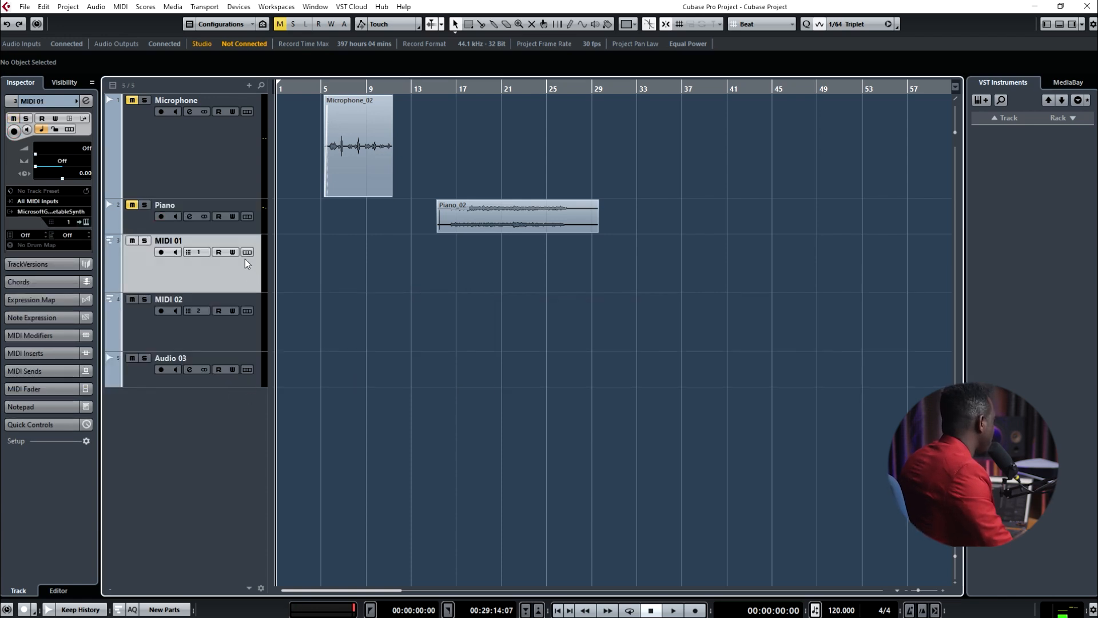
{"action": "left_click", "coordinate": [253, 336], "text": "shift"}
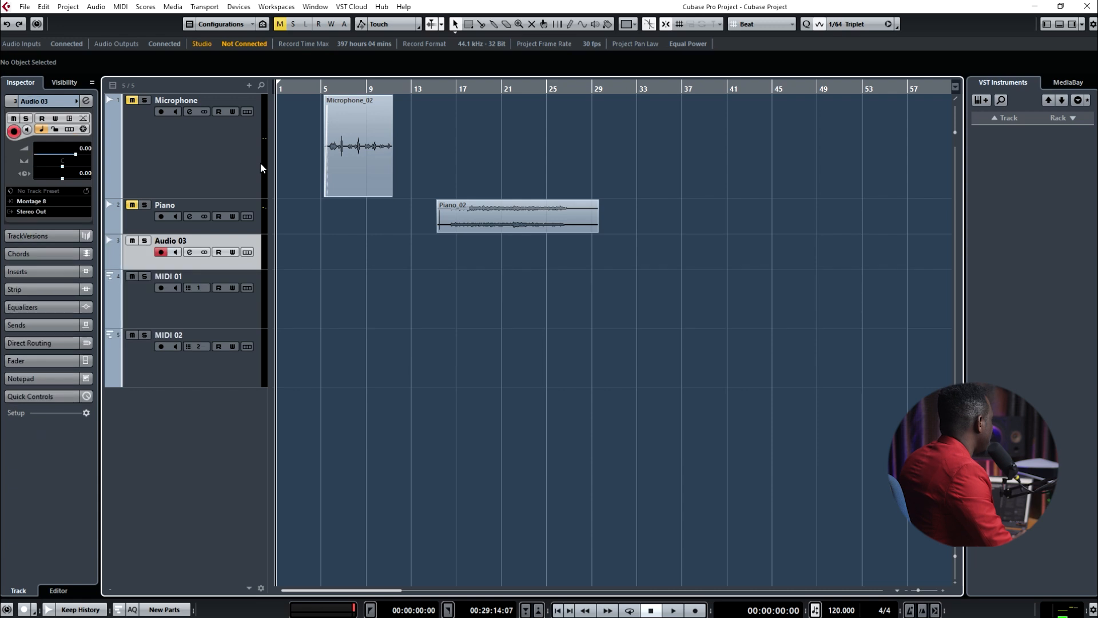
- Remove the Microphone, Piano and Audio 03 tracks from the project
{"action": "left_click", "coordinate": [260, 164], "text": "shift"}
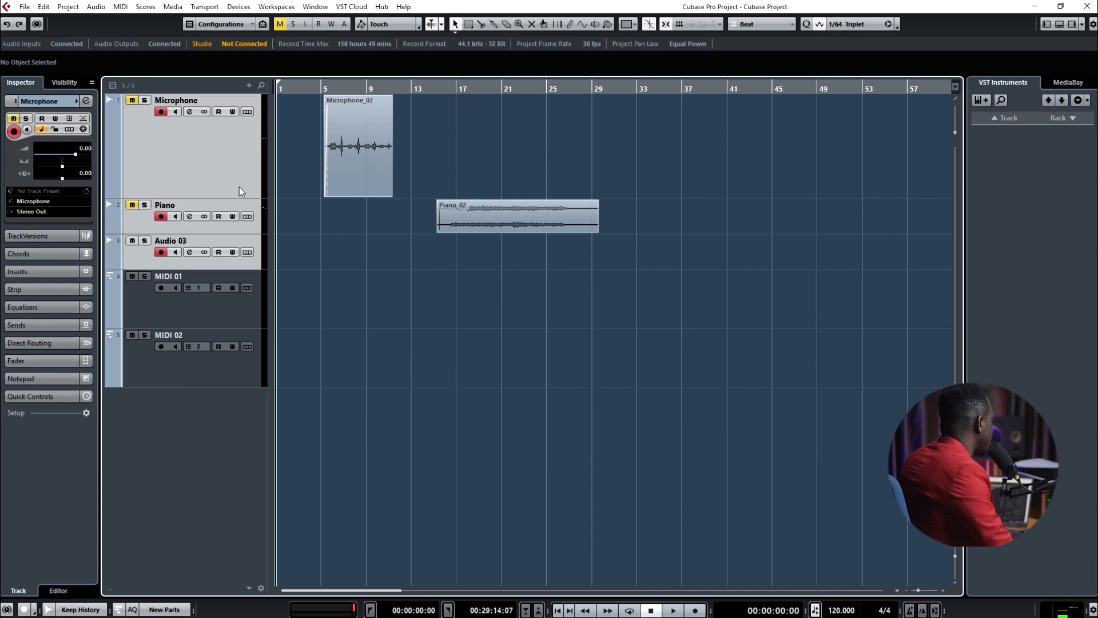
{"action": "right_click", "coordinate": [239, 191]}
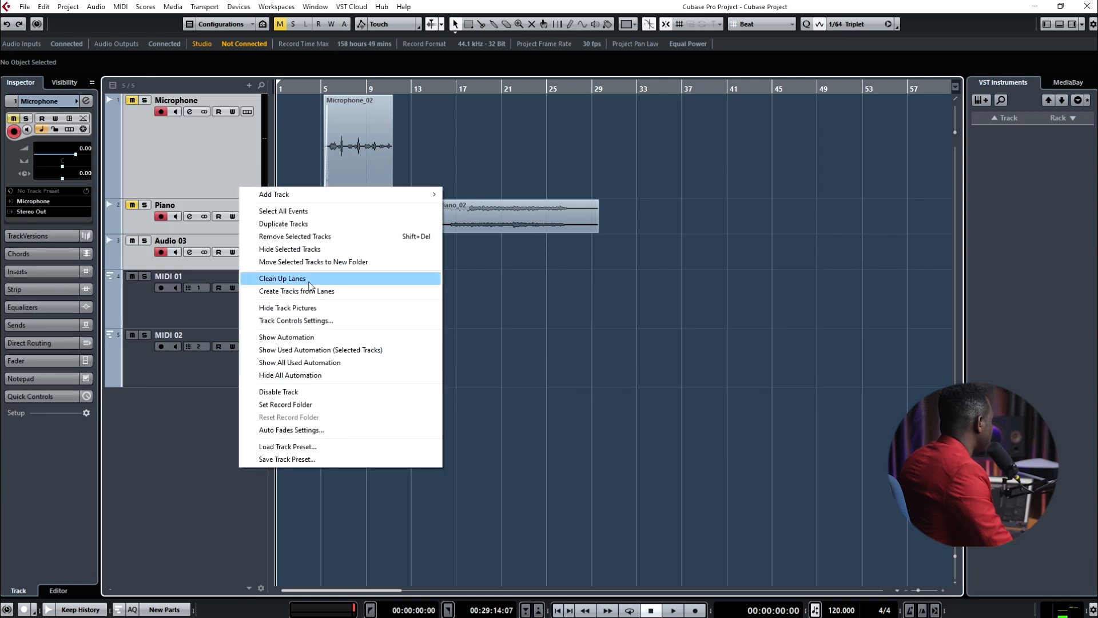
{"action": "left_click", "coordinate": [295, 237]}
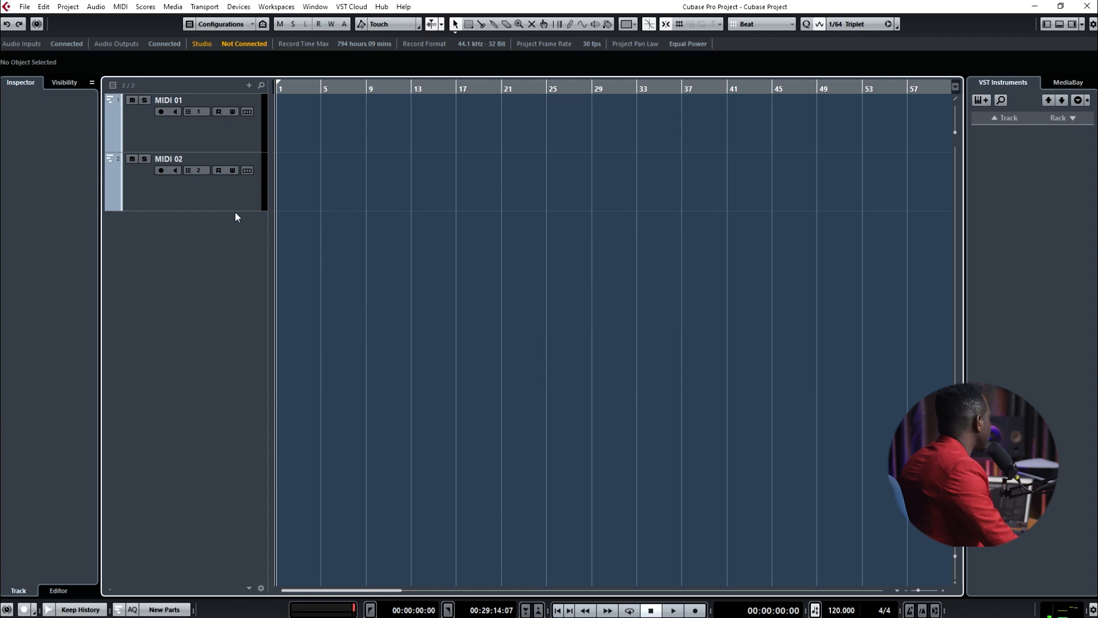
- Select the MIDI 01 track and set its input routing to All MIDI Inputs
{"action": "left_click", "coordinate": [234, 195]}
{"action": "left_click", "coordinate": [252, 133], "text": "shift"}
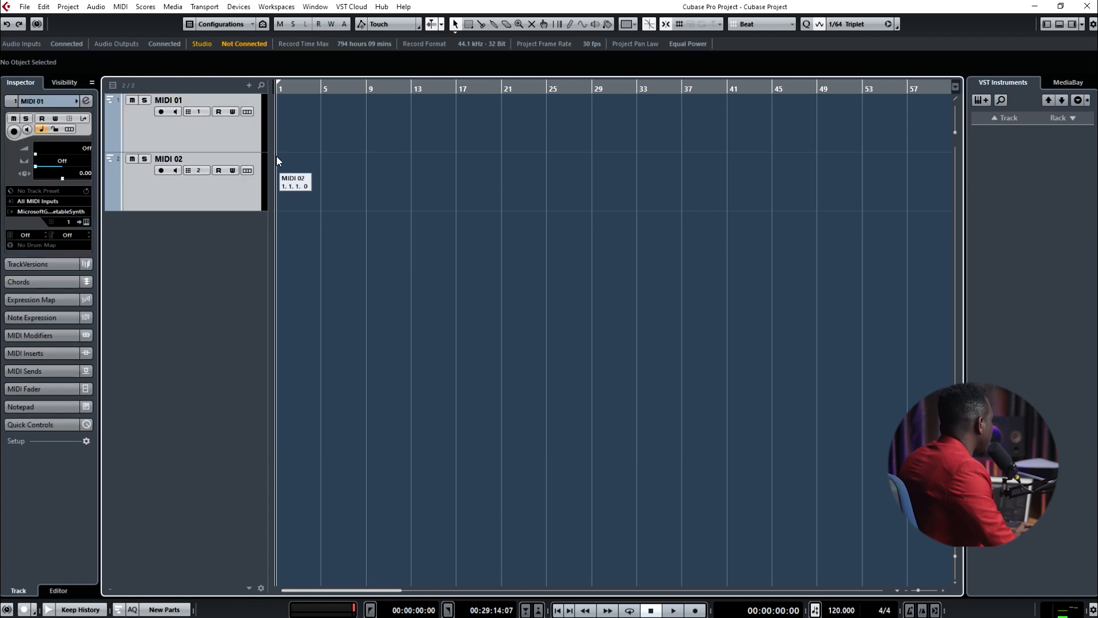
{"action": "left_click", "coordinate": [228, 142]}
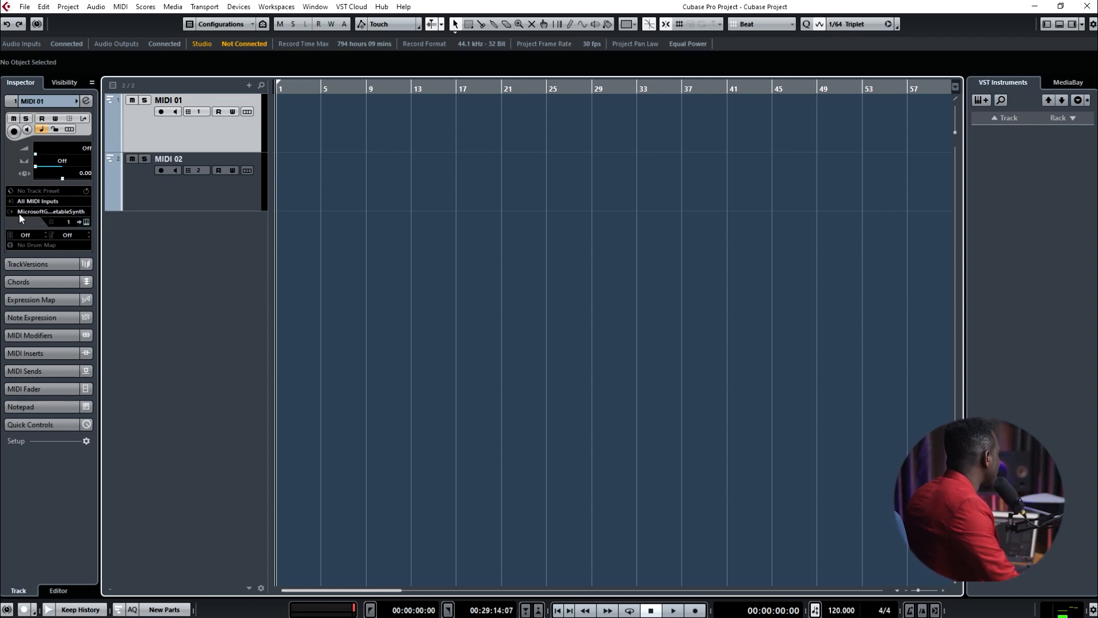
{"action": "left_click", "coordinate": [10, 201]}
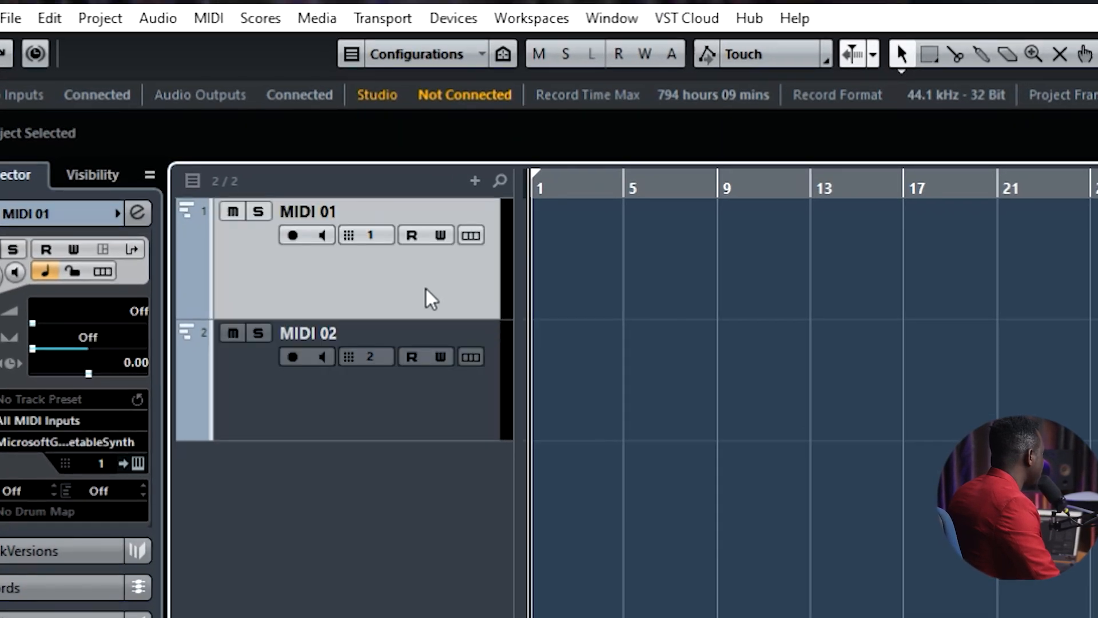
{"action": "left_click", "coordinate": [61, 420]}
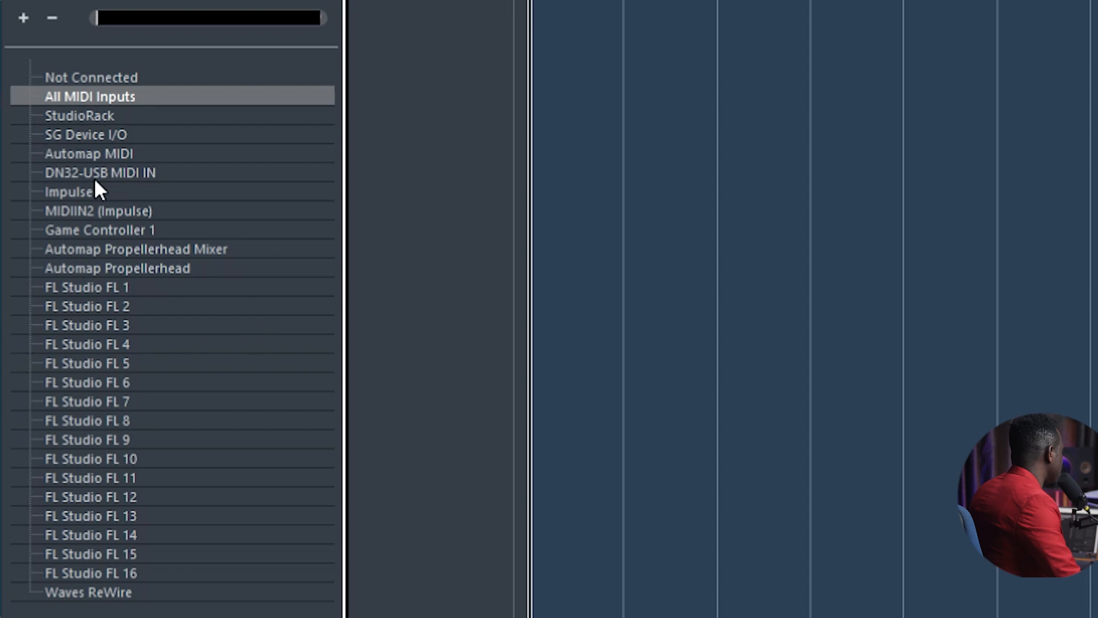
{"action": "left_click", "coordinate": [81, 98]}
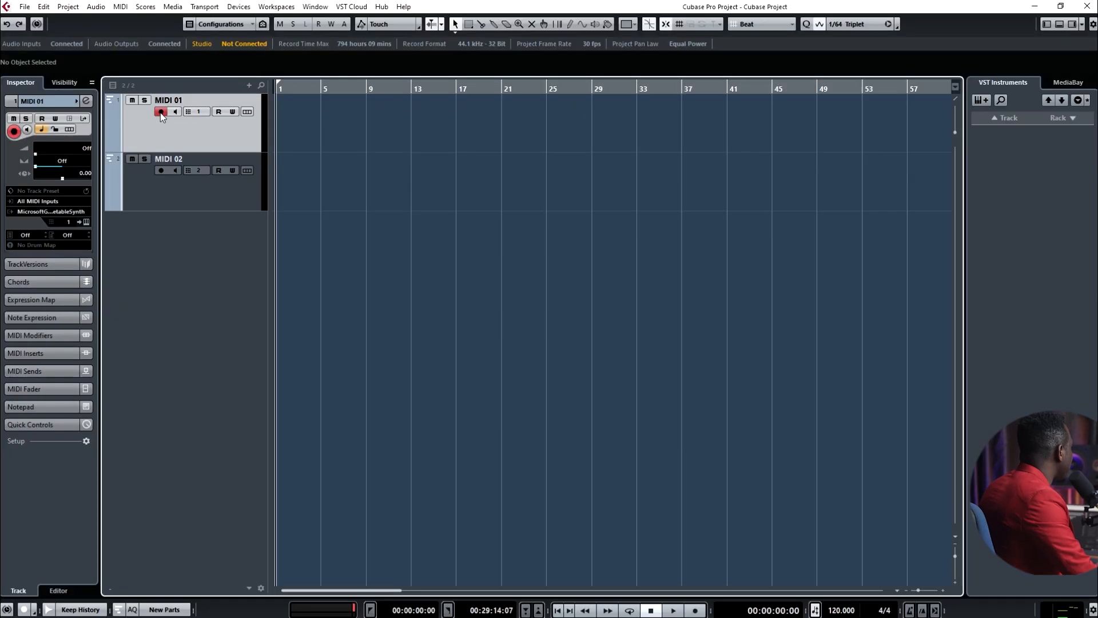
- Arm the MIDI 01 track and record a keyboard part on it from bar 2 to bar 8
{"action": "left_click", "coordinate": [160, 112]}
{"action": "left_click", "coordinate": [160, 113]}
{"action": "key", "text": "space"}
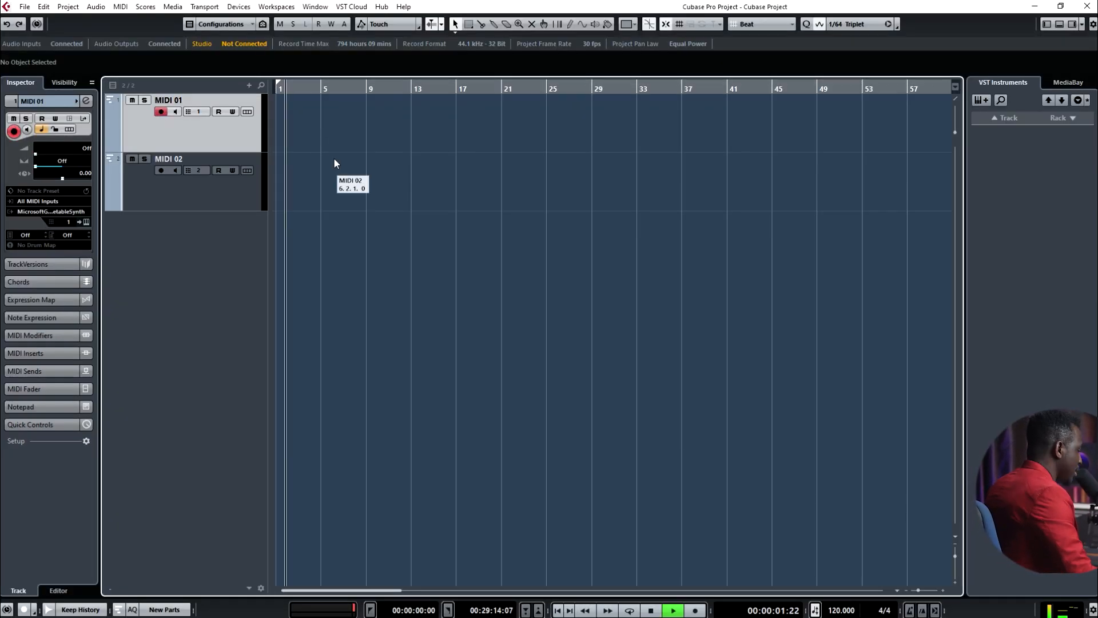
{"action": "key", "text": "KP_Multiply"}
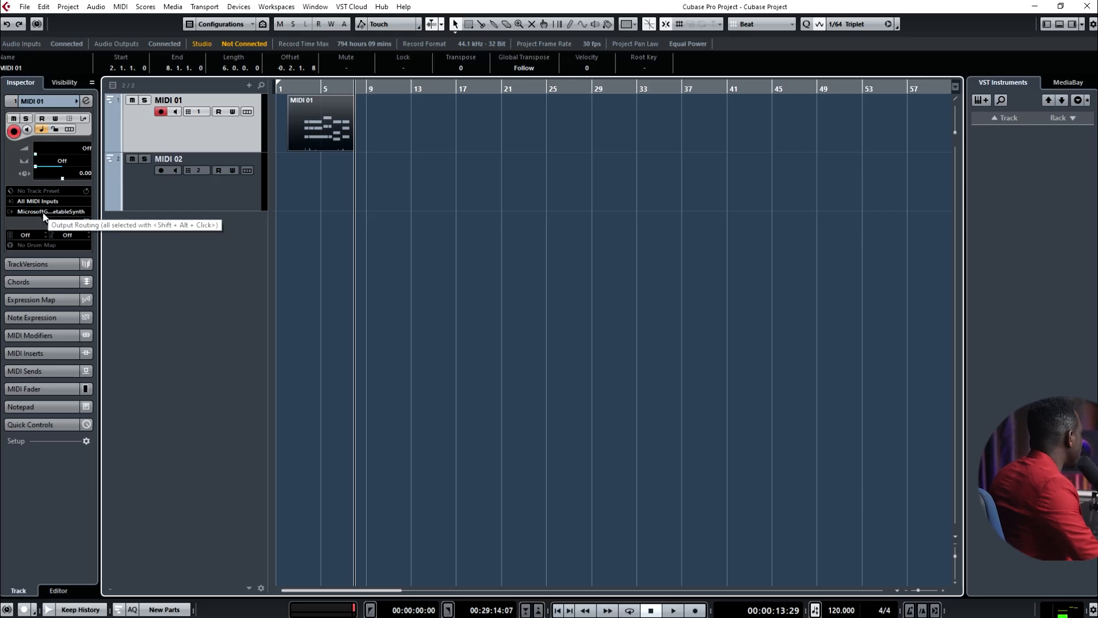
- Set the MIDI 01 track's output routing to Not Connected and play back the recorded part
{"action": "left_click", "coordinate": [43, 211]}
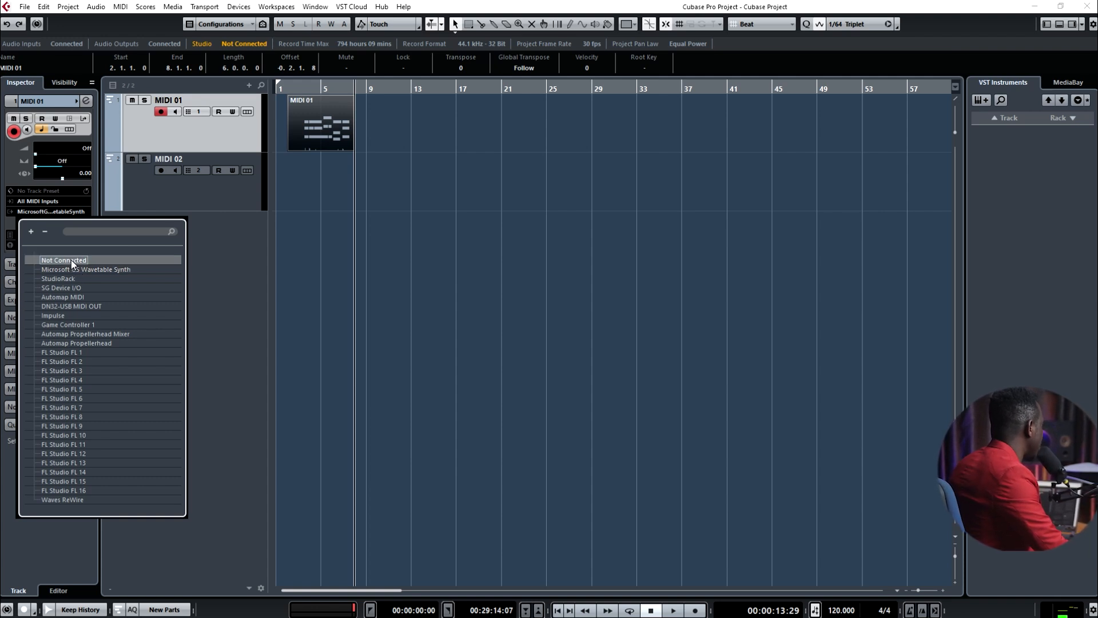
{"action": "left_click", "coordinate": [71, 260]}
{"action": "left_click", "coordinate": [300, 89]}
{"action": "key", "text": "space"}
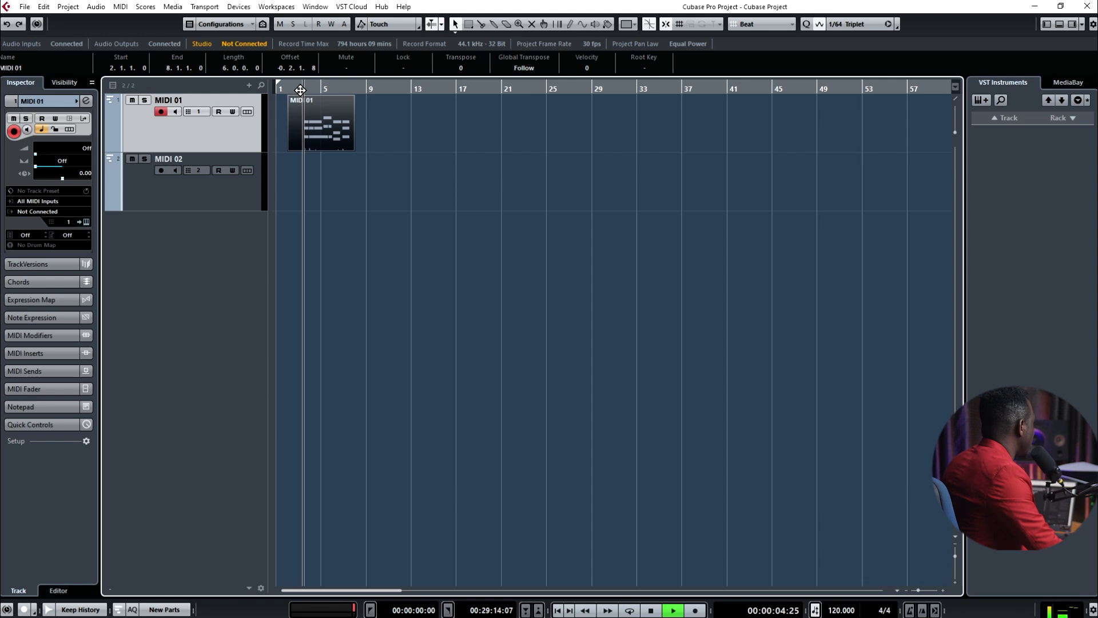
{"action": "left_click_drag", "start_coordinate": [299, 90], "coordinate": [458, 169]}
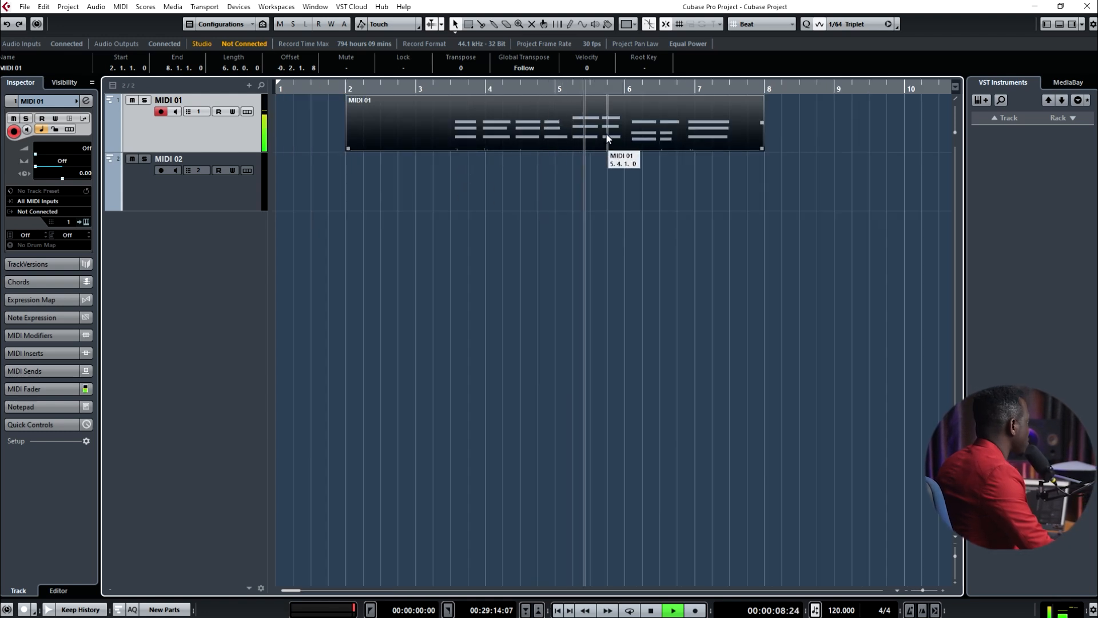
- Stop the playback and deselect the recorded MIDI 01 part
{"action": "left_click", "coordinate": [536, 187]}
{"action": "key", "text": "space"}
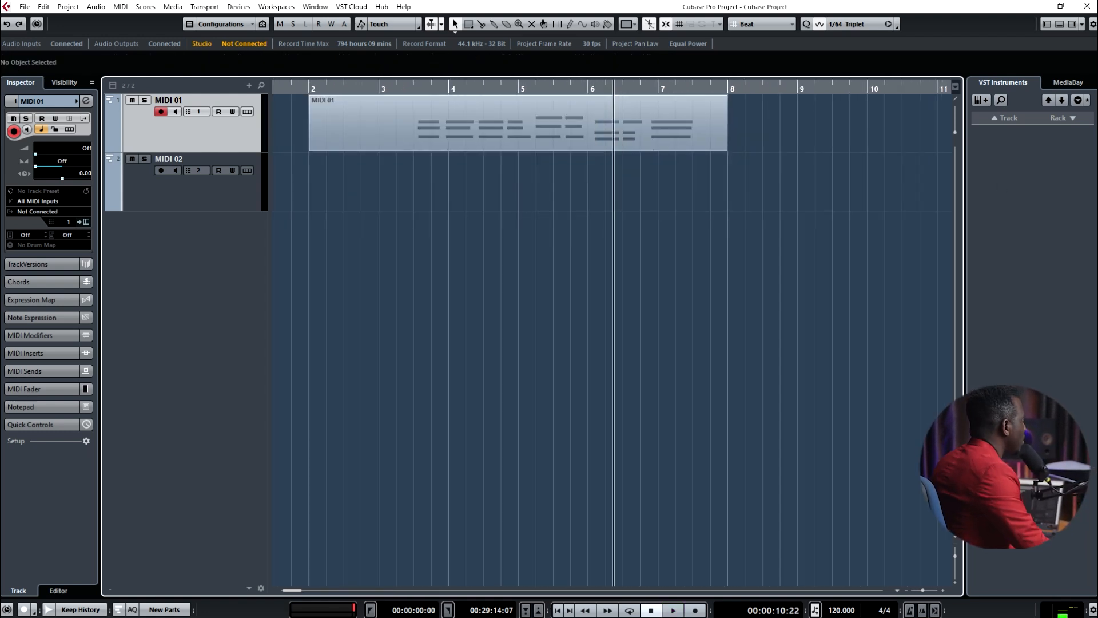
{"action": "right_click", "coordinate": [1009, 138]}
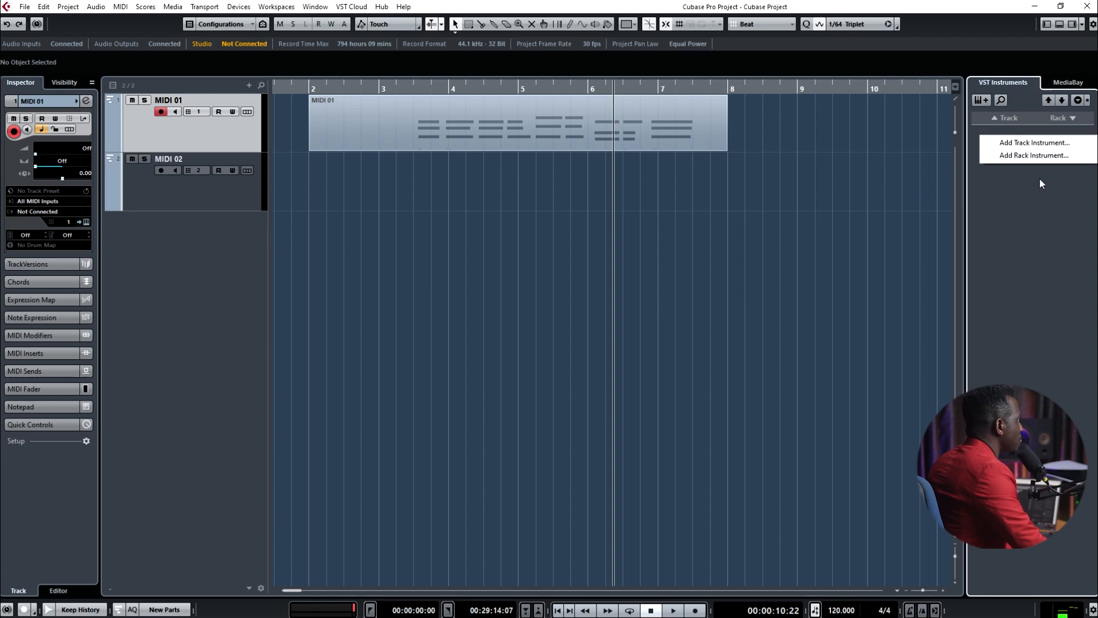
{"action": "left_click", "coordinate": [1048, 261]}
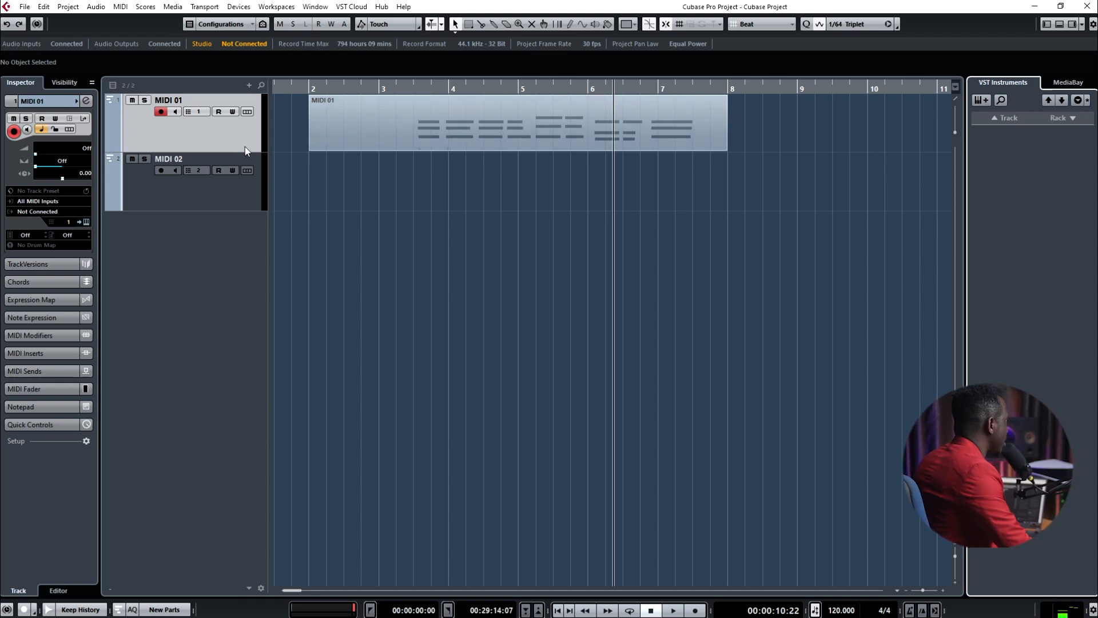
- Add HALion Sonic SE to the project as a rack instrument, searching the instrument list for "halio"
{"action": "right_click", "coordinate": [994, 147]}
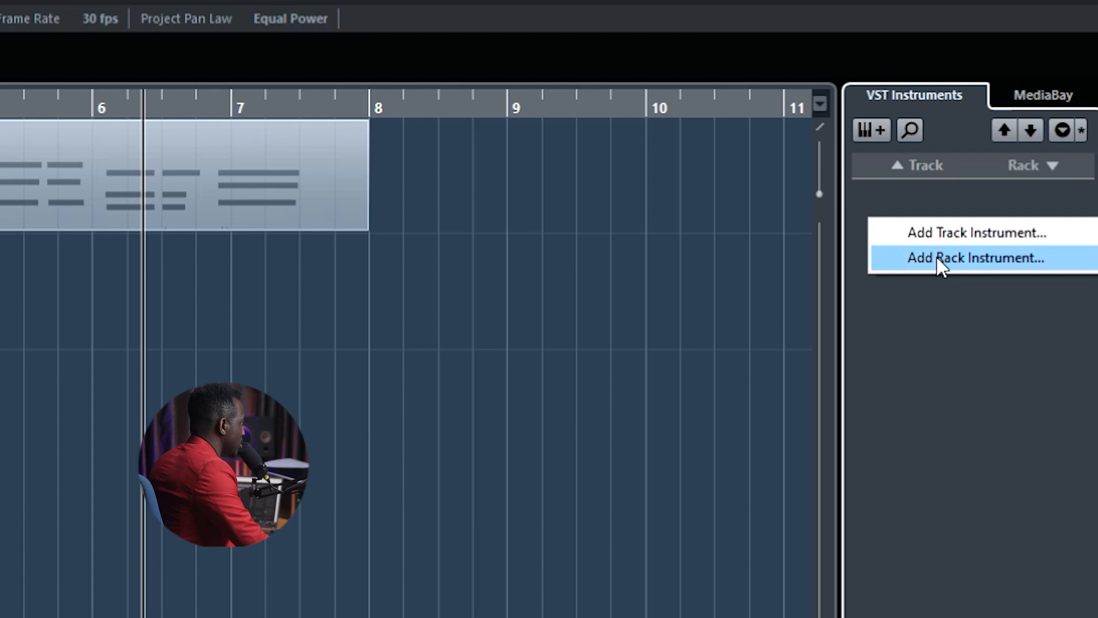
{"action": "left_click", "coordinate": [938, 259]}
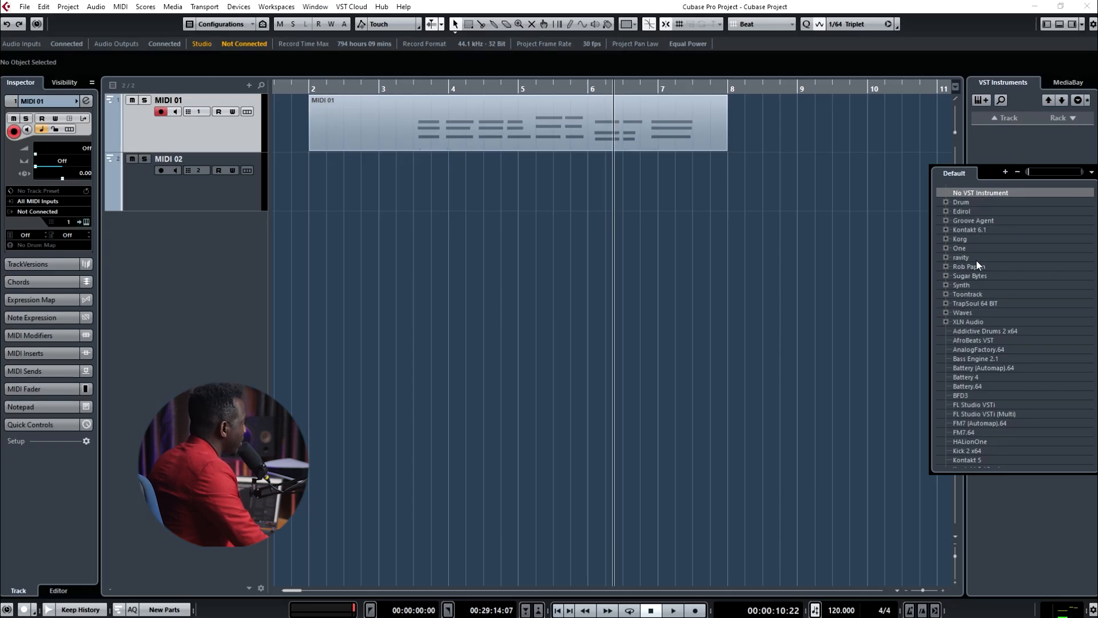
{"action": "scroll", "coordinate": [972, 303], "scroll_direction": "down", "scroll_amount": 5}
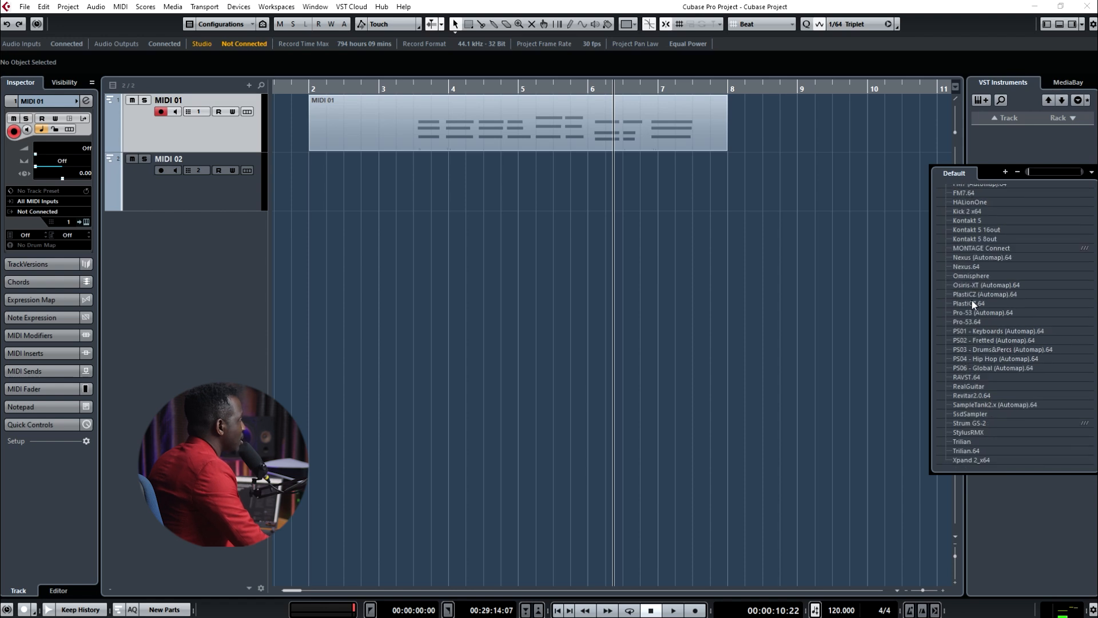
{"action": "scroll", "coordinate": [972, 300], "scroll_direction": "up", "scroll_amount": 3}
{"action": "scroll", "coordinate": [970, 266], "scroll_direction": "up", "scroll_amount": 4}
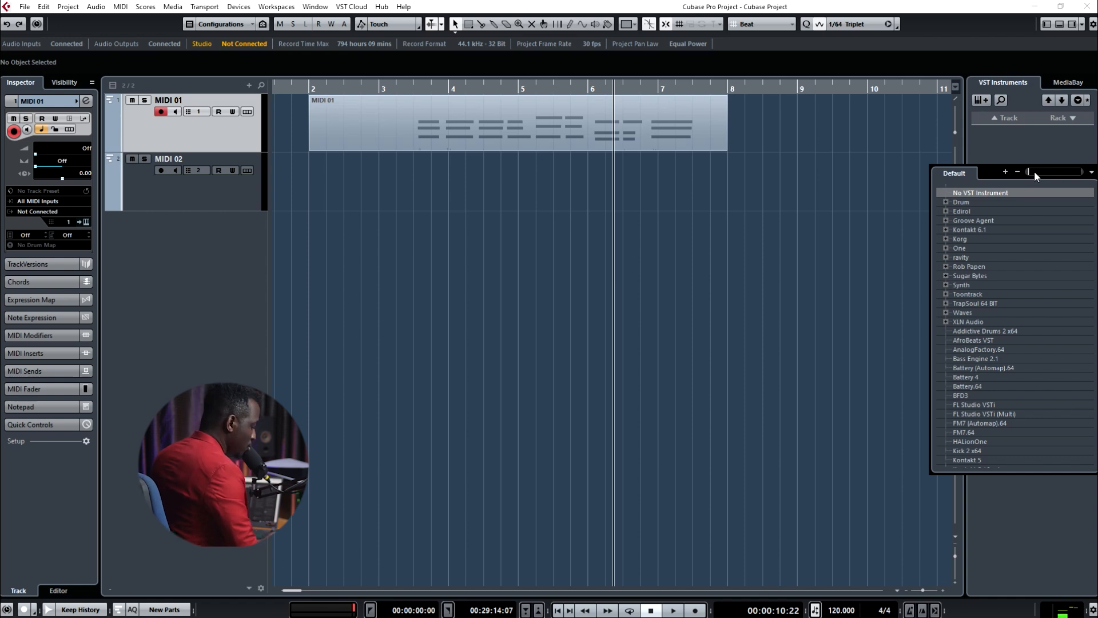
{"action": "type", "text": "hali"}
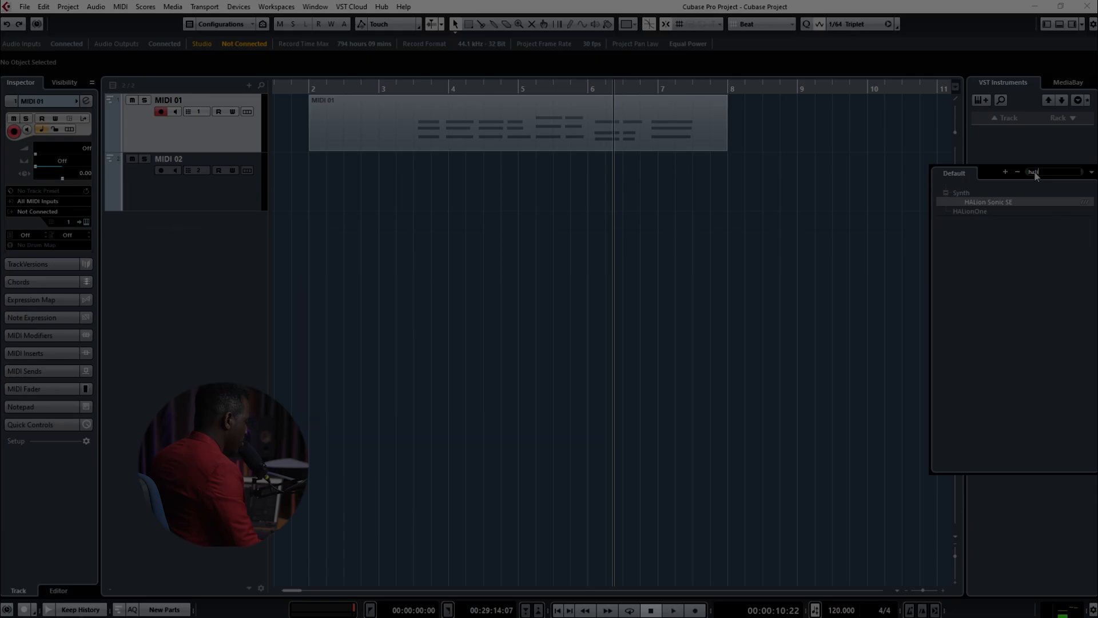
{"action": "type", "text": "o"}
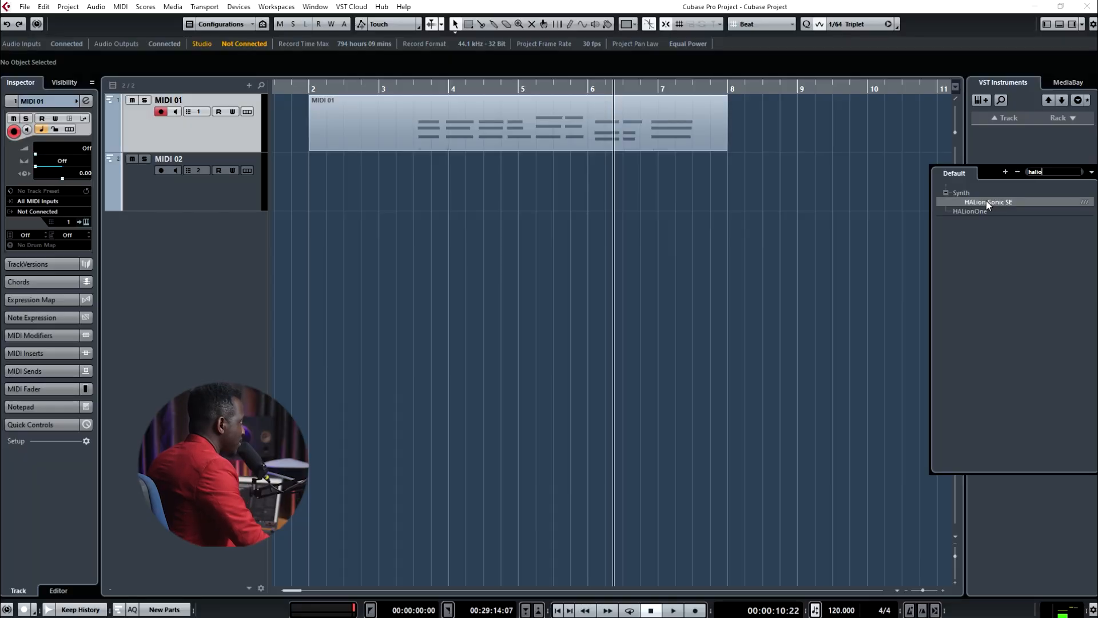
{"action": "left_click", "coordinate": [986, 202]}
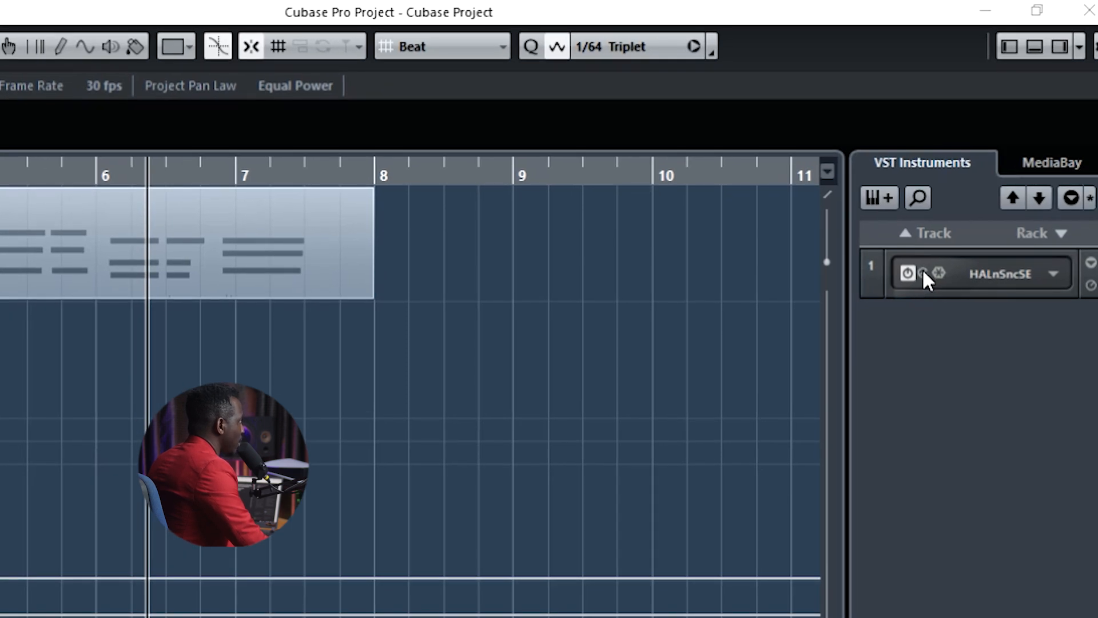
- Show the HALion Sonic SE editor and view the MIDI 01 track's channel choices, keeping the editor window clear of the track list
{"action": "left_click", "coordinate": [927, 271]}
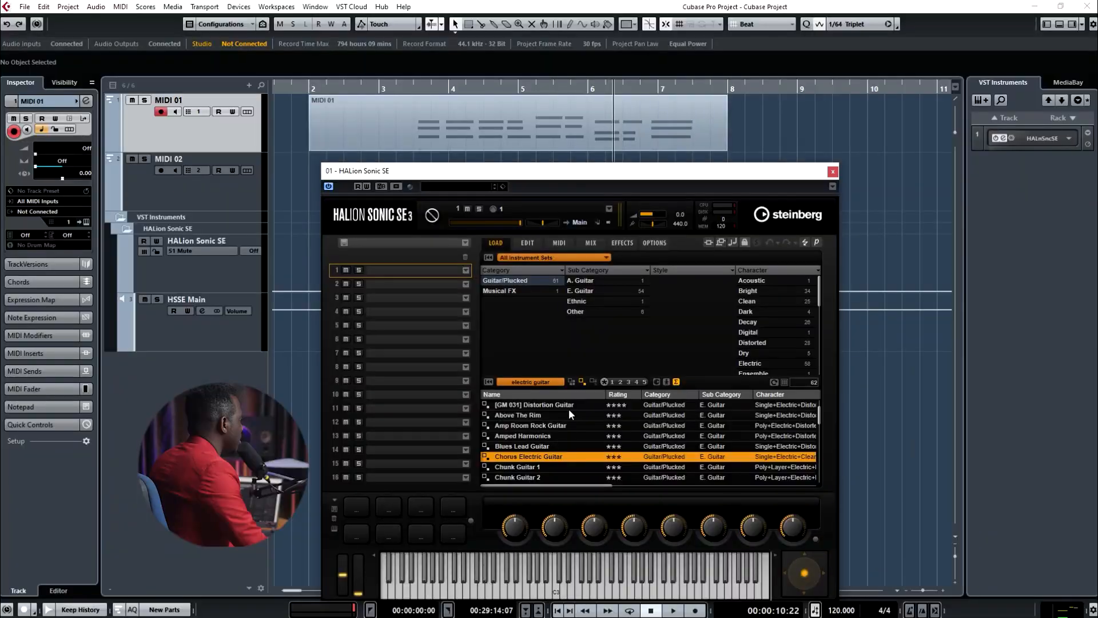
{"action": "left_click_drag", "start_coordinate": [604, 172], "coordinate": [638, 171]}
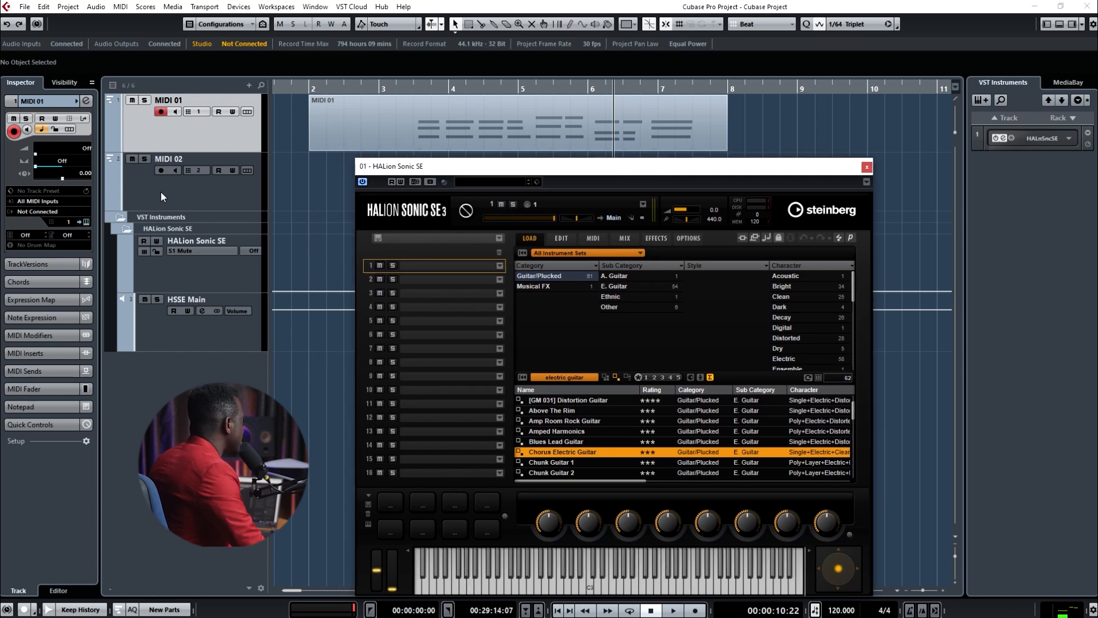
{"action": "left_click", "coordinate": [68, 222]}
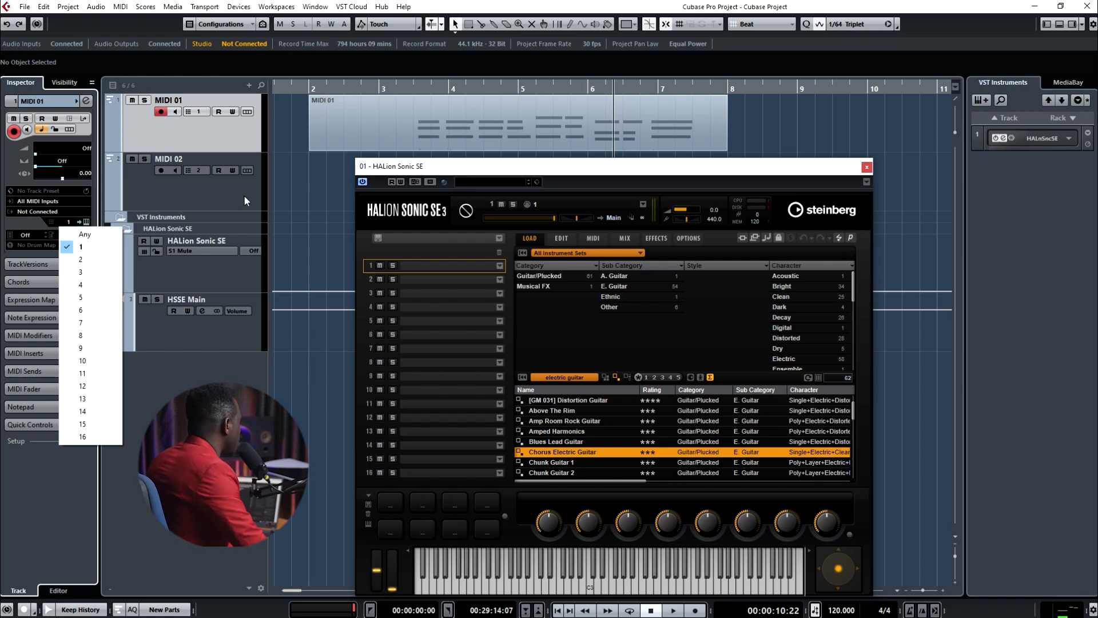
{"action": "left_click_drag", "start_coordinate": [531, 172], "coordinate": [497, 169]}
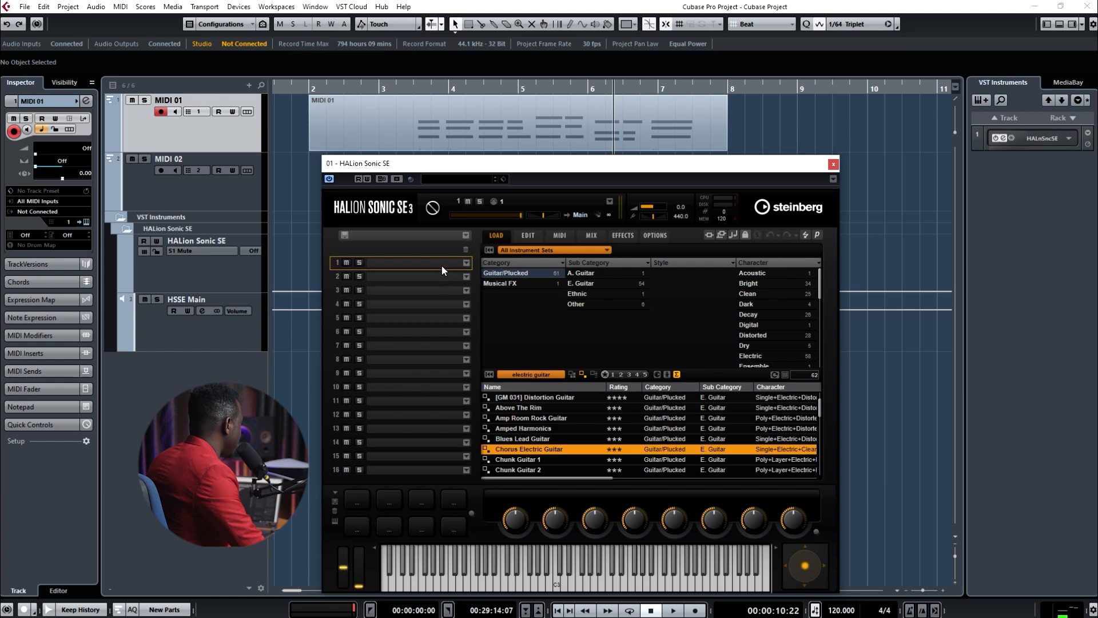
{"action": "left_click_drag", "start_coordinate": [597, 164], "coordinate": [601, 162]}
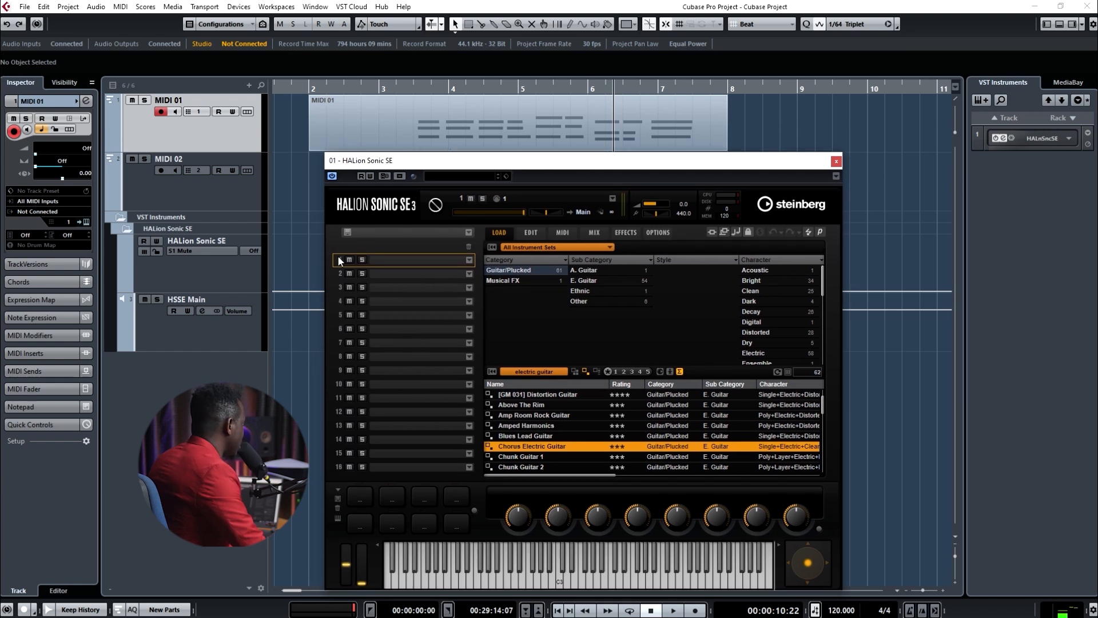
- Go through the HALion Sonic SE program slots from 1 to 16 to examine its multitimbral layout
{"action": "left_click", "coordinate": [338, 273]}
{"action": "left_click", "coordinate": [338, 287]}
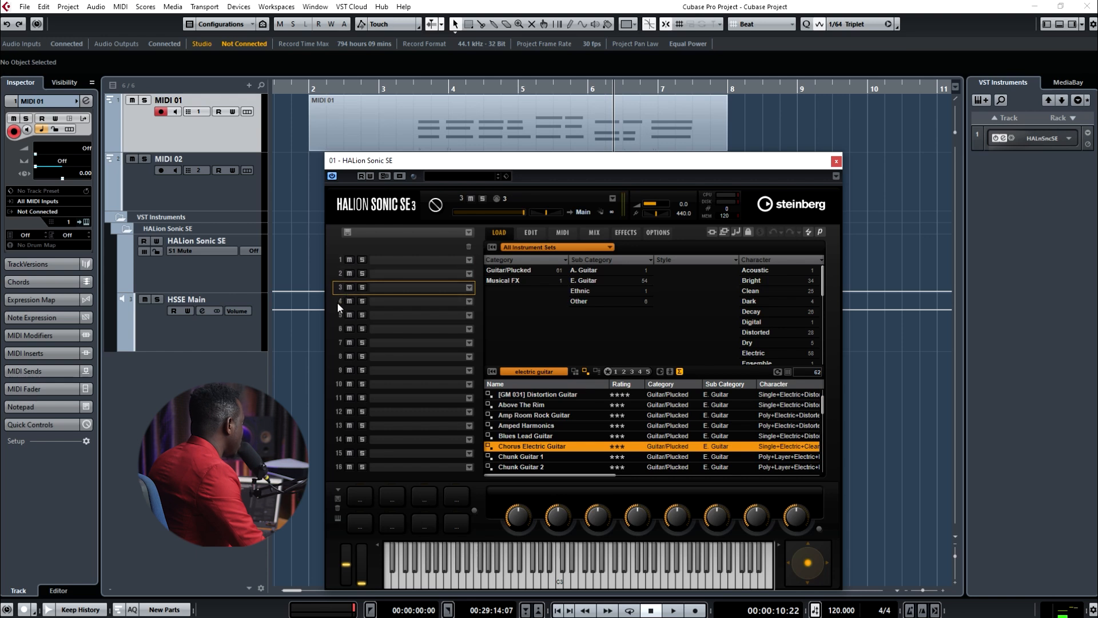
{"action": "left_click", "coordinate": [338, 302]}
{"action": "left_click", "coordinate": [338, 315]}
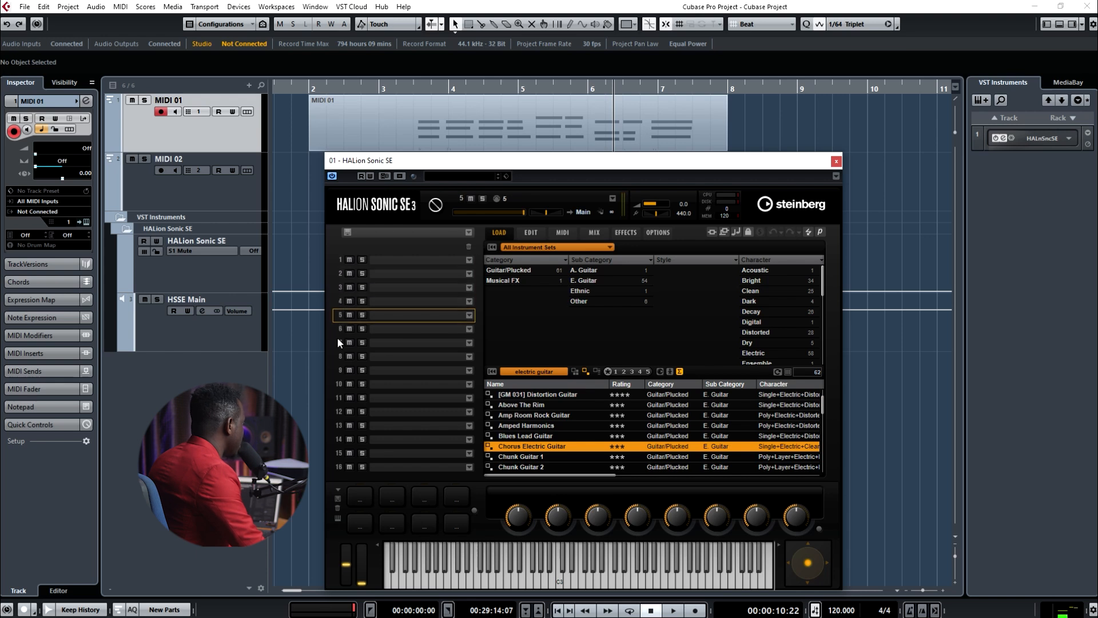
{"action": "left_click", "coordinate": [339, 466]}
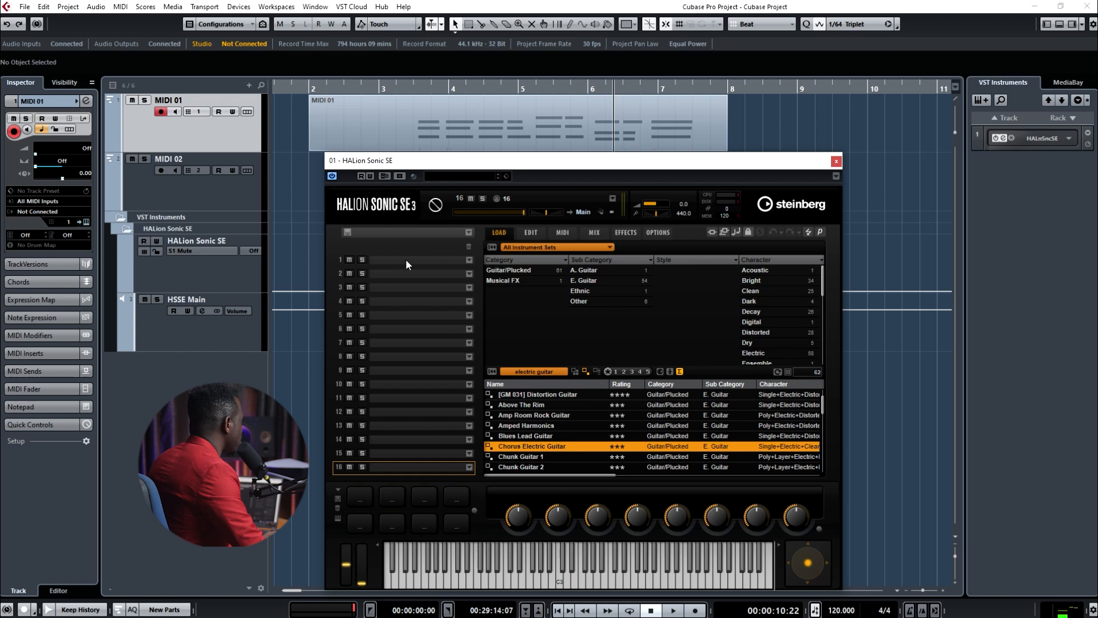
{"action": "left_click", "coordinate": [413, 258]}
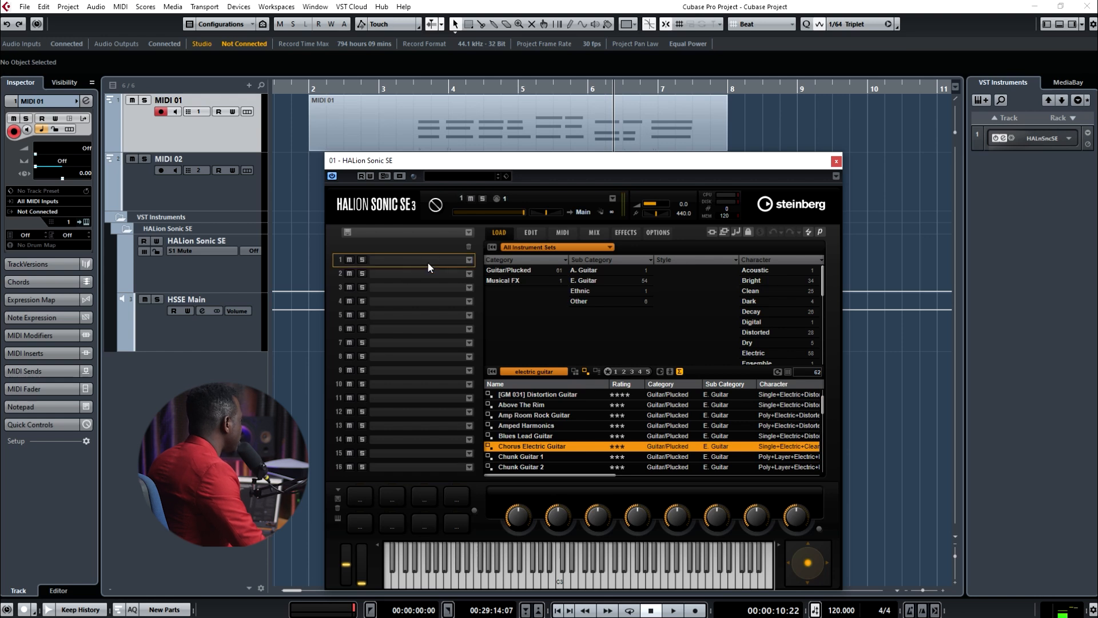
{"action": "left_click", "coordinate": [425, 273]}
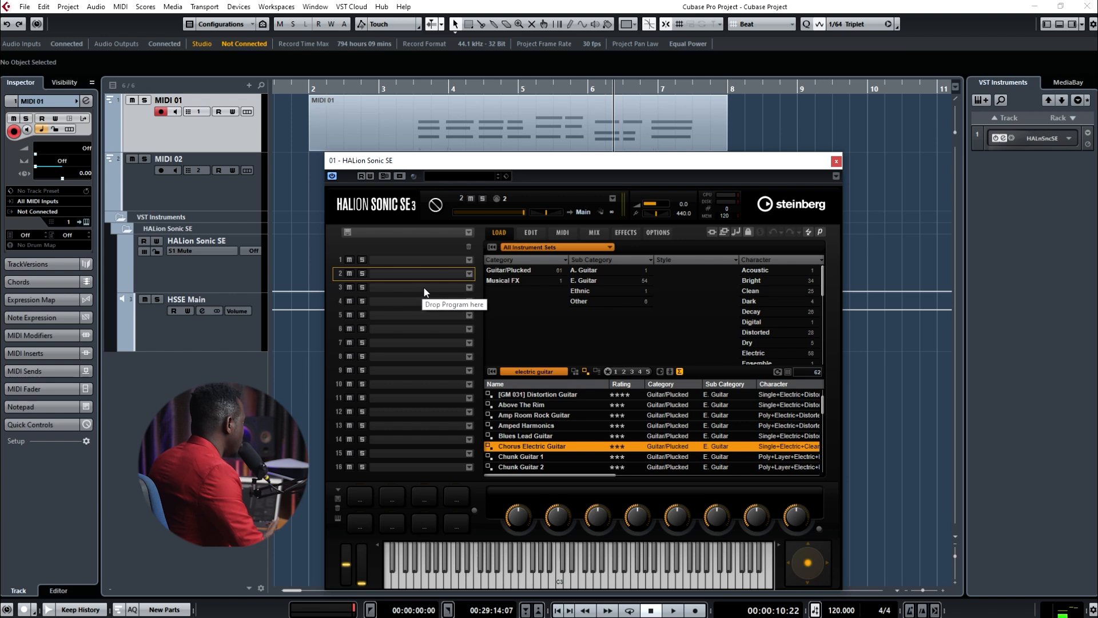
{"action": "left_click", "coordinate": [423, 287]}
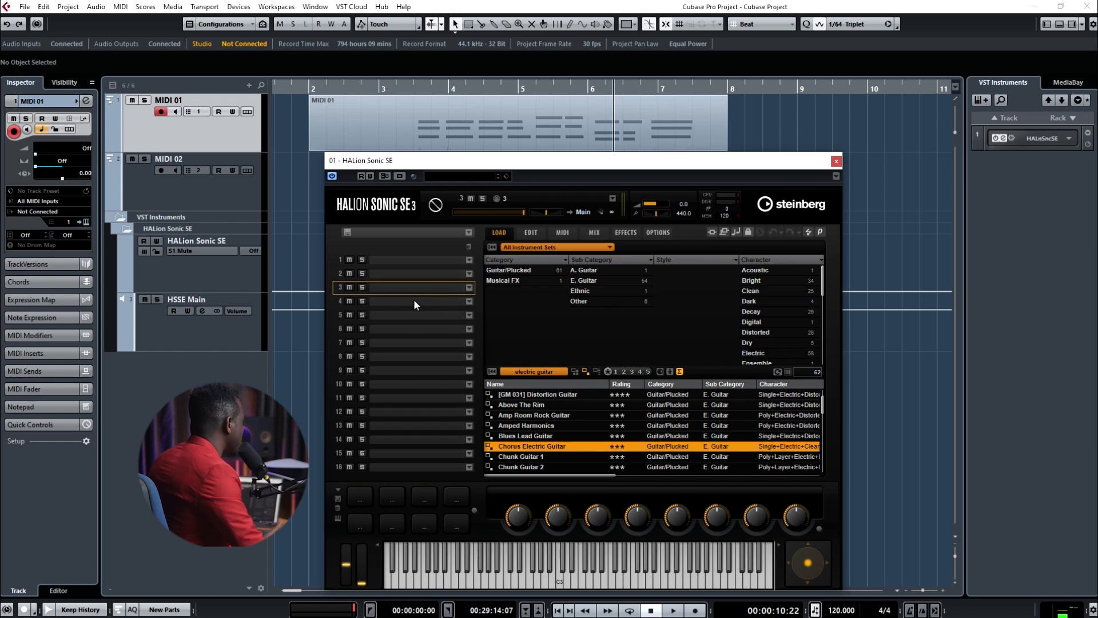
{"action": "left_click", "coordinate": [413, 300]}
{"action": "left_click", "coordinate": [414, 314]}
{"action": "left_click", "coordinate": [413, 329]}
{"action": "left_click", "coordinate": [412, 343]}
{"action": "left_click", "coordinate": [412, 357]}
{"action": "left_click", "coordinate": [409, 371]}
{"action": "left_click", "coordinate": [406, 385]}
{"action": "left_click", "coordinate": [404, 398]}
{"action": "left_click", "coordinate": [403, 412]}
{"action": "left_click", "coordinate": [404, 426]}
{"action": "left_click", "coordinate": [402, 462]}
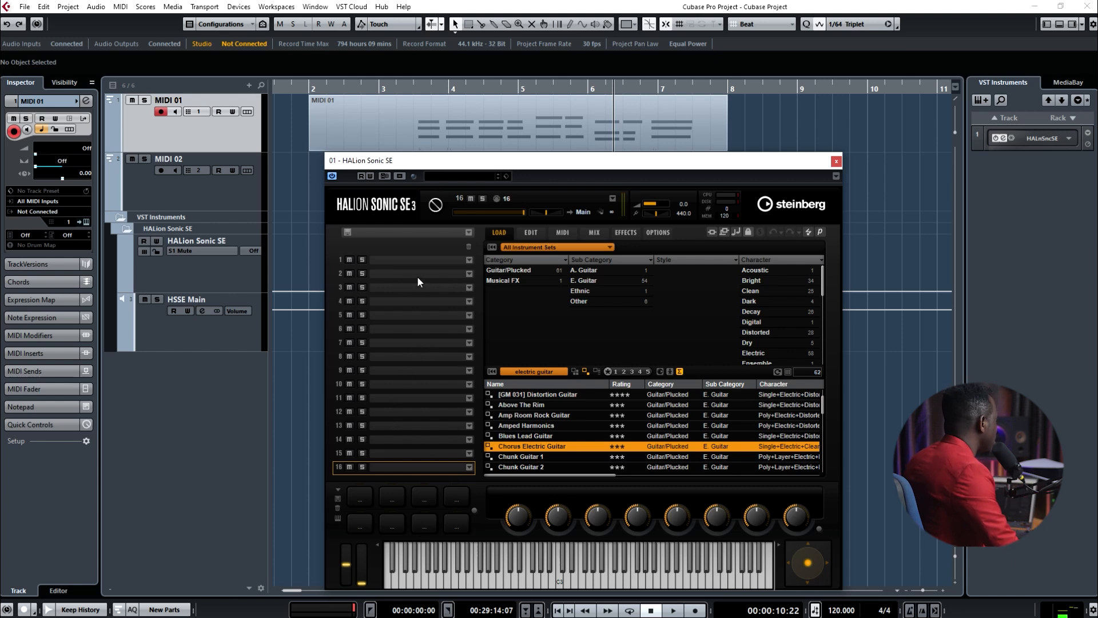
- Search the HALion Sonic SE programs for "piano" and load YAMAHA S90ES Piano into slot 1
{"action": "left_click", "coordinate": [417, 259]}
{"action": "left_click", "coordinate": [555, 372]}
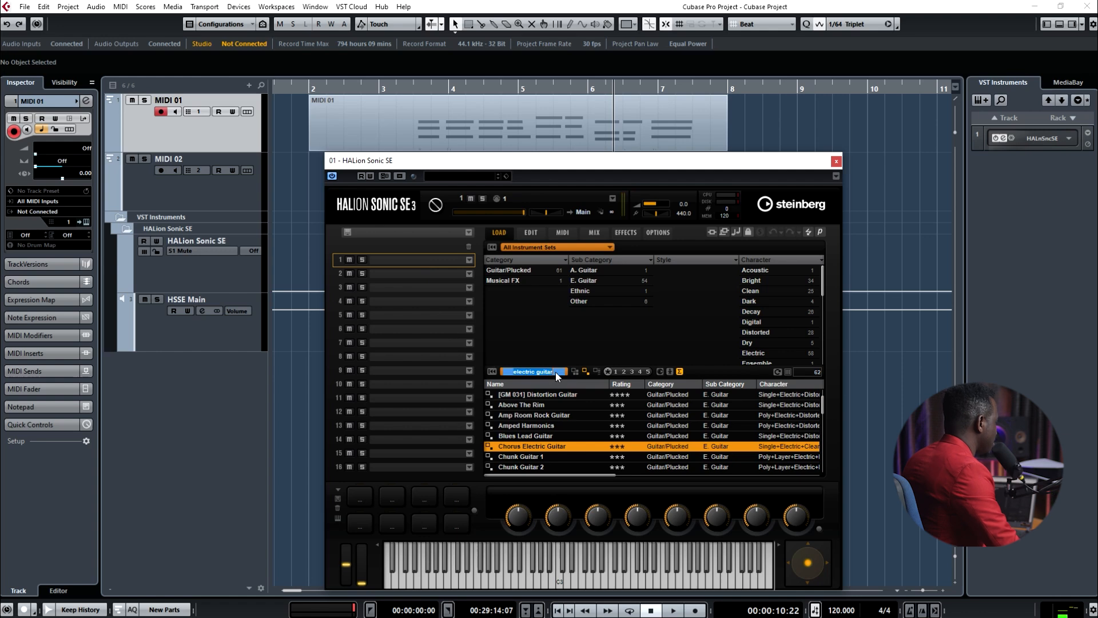
{"action": "key", "text": "BackSpace"}
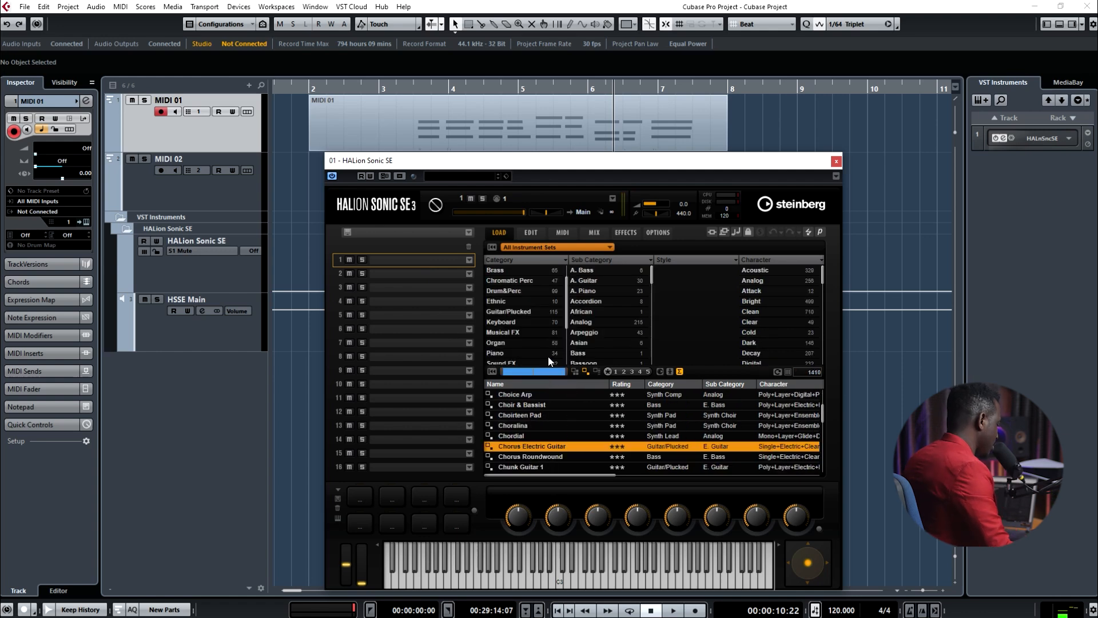
{"action": "type", "text": "pia"}
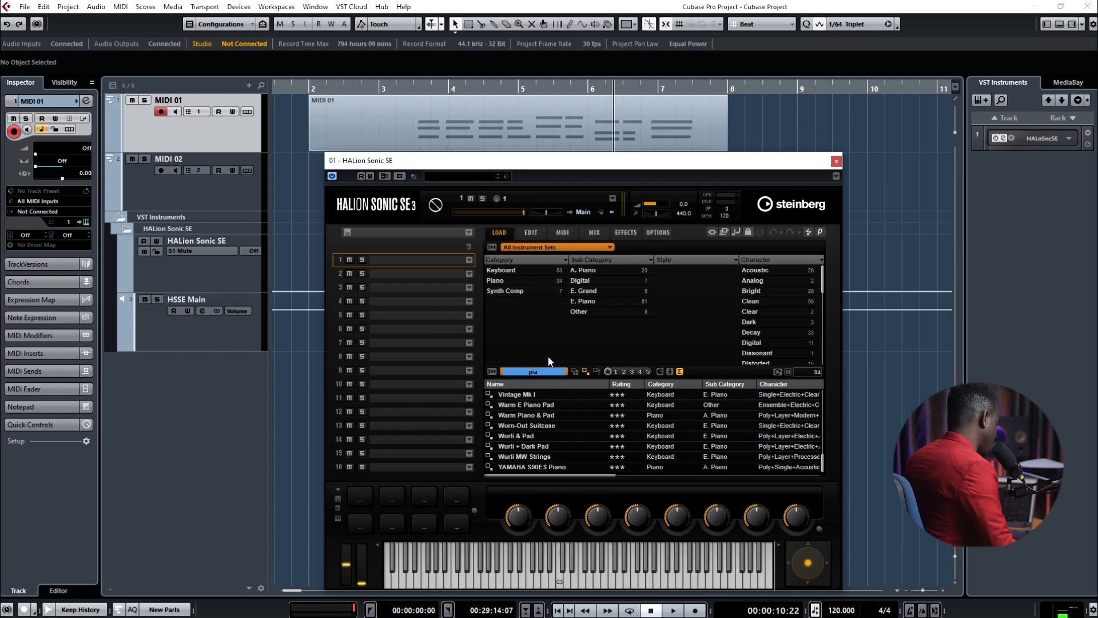
{"action": "type", "text": "no"}
{"action": "scroll", "coordinate": [532, 463], "scroll_direction": "down", "scroll_amount": 1}
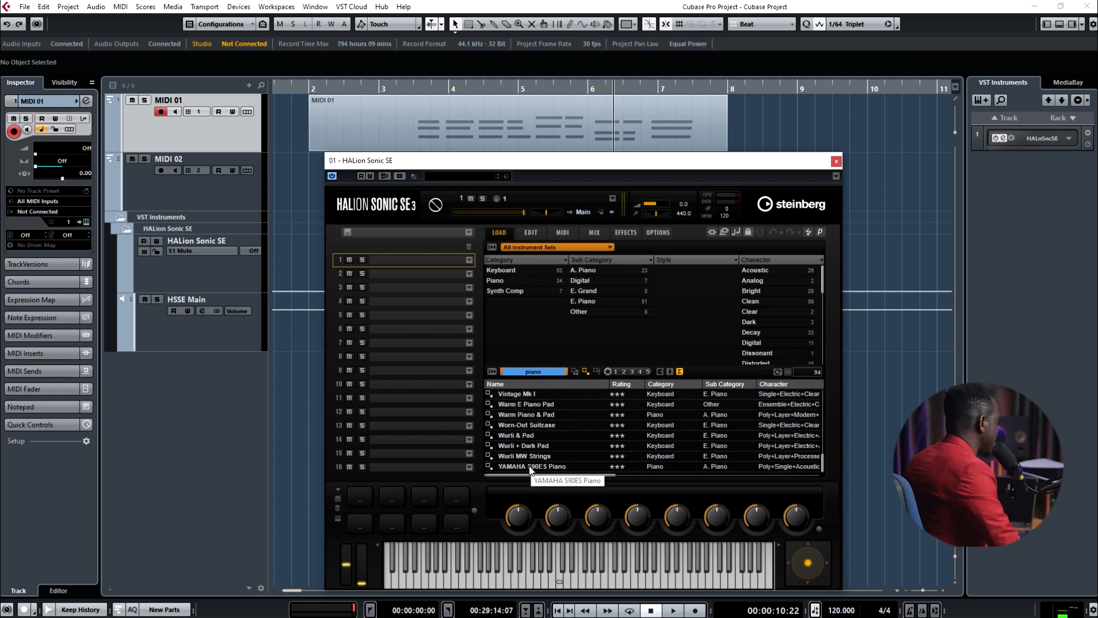
{"action": "left_click_drag", "start_coordinate": [530, 468], "coordinate": [441, 259]}
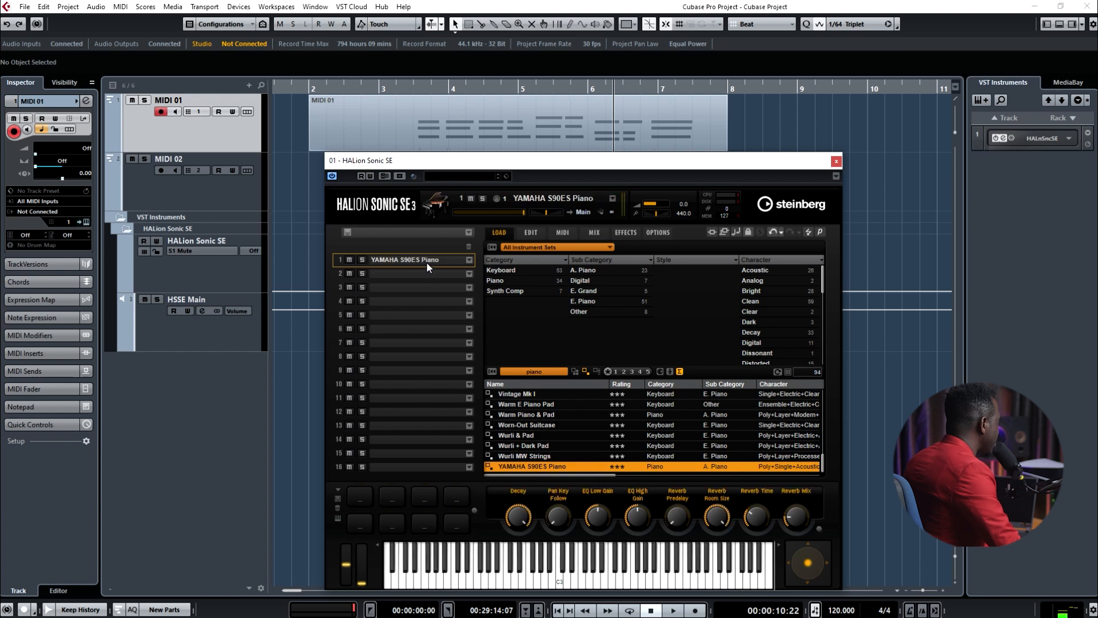
- Play back the MIDI 01 part briefly from just before its first notes, and return the playhead to shortly after bar 3
{"action": "left_click_drag", "start_coordinate": [483, 160], "coordinate": [592, 166]}
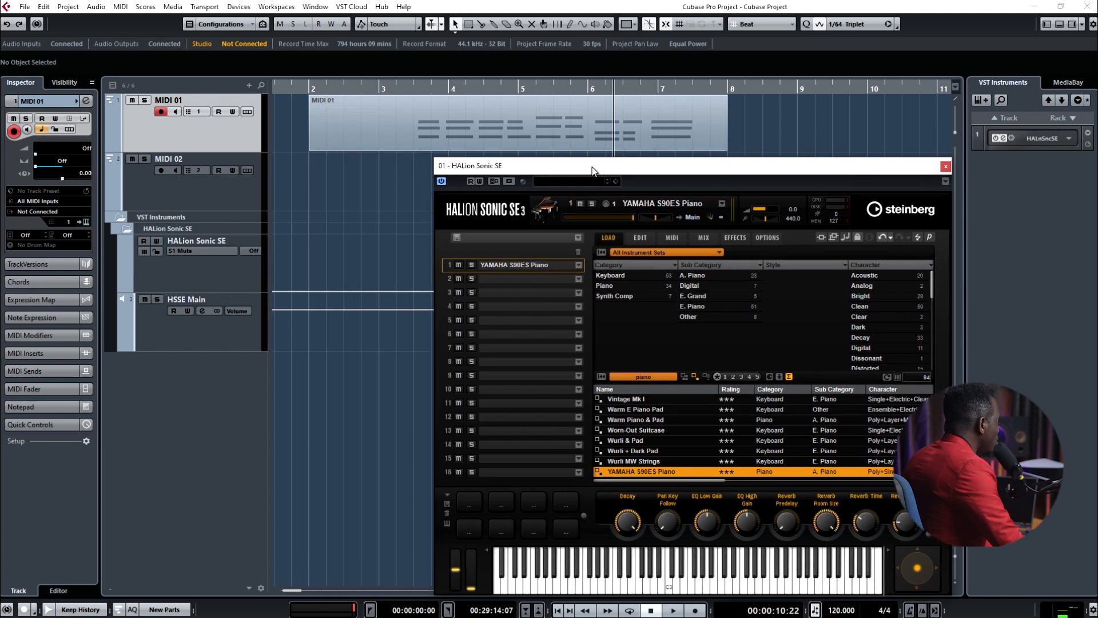
{"action": "left_click", "coordinate": [413, 126]}
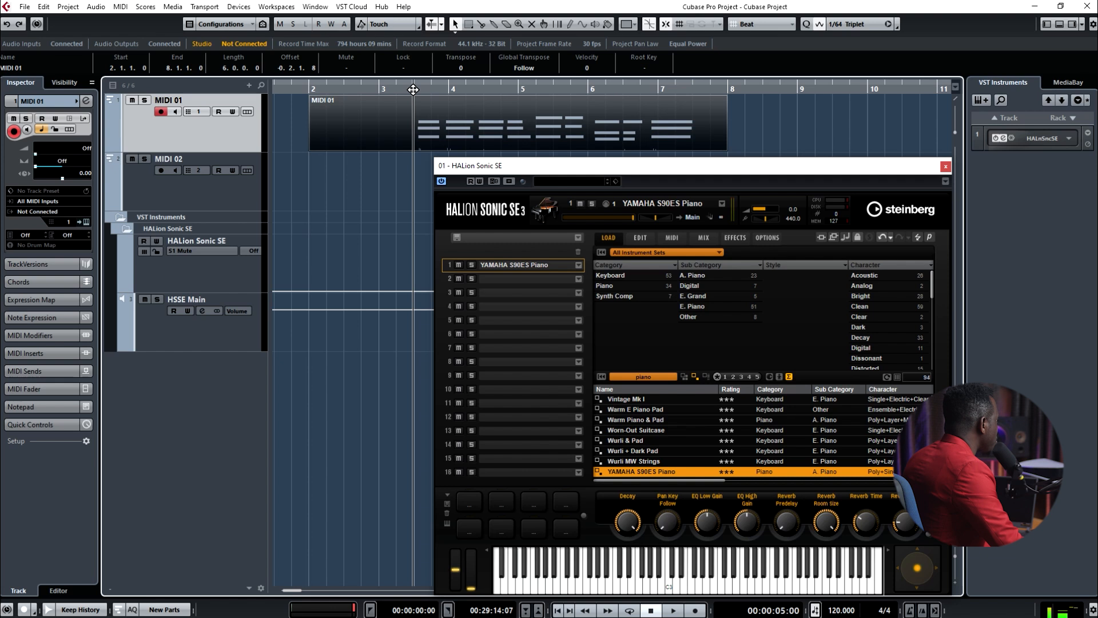
{"action": "key", "text": "space"}
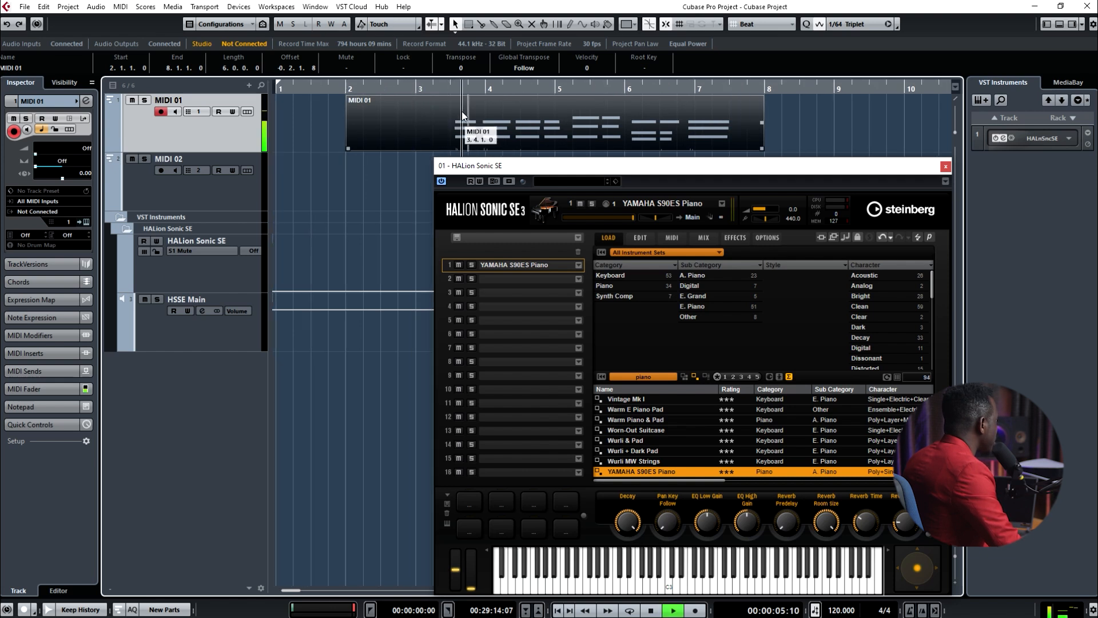
{"action": "key", "text": "space"}
{"action": "left_click", "coordinate": [433, 92]}
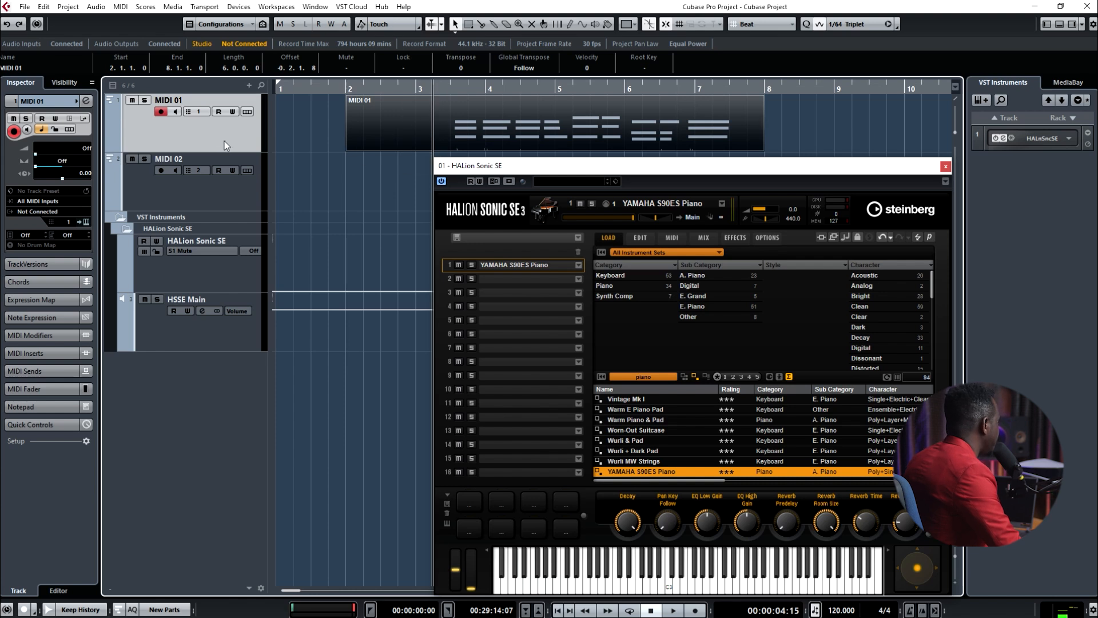
{"action": "left_click_drag", "start_coordinate": [524, 170], "coordinate": [524, 166]}
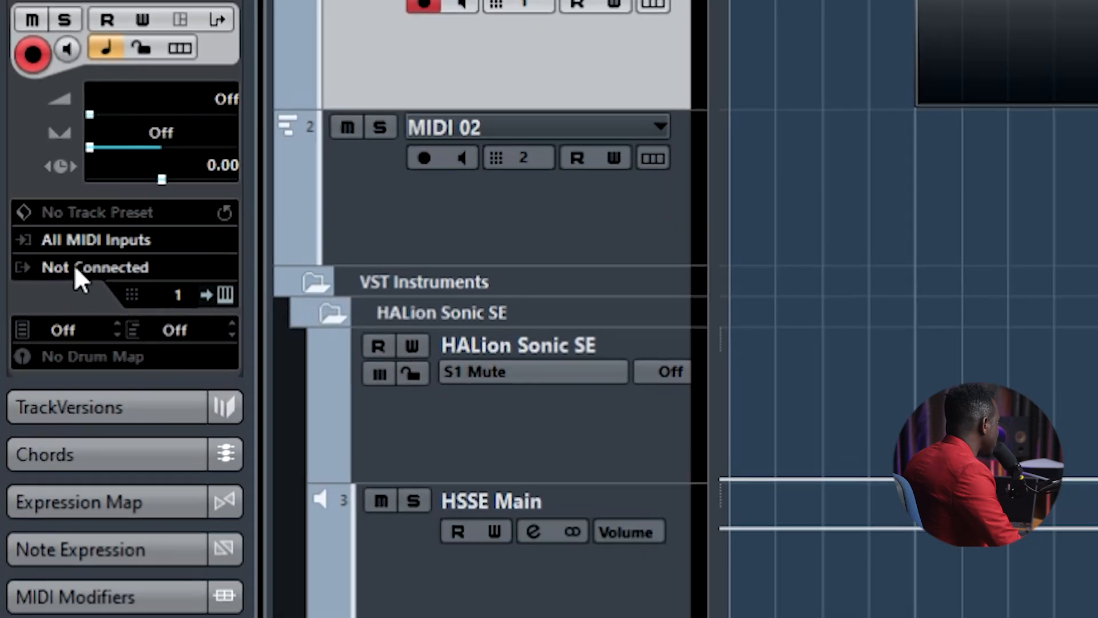
- Set the MIDI 01 track's output routing to 01. HALion Sonic SE - MIDI
{"action": "left_click", "coordinate": [77, 269]}
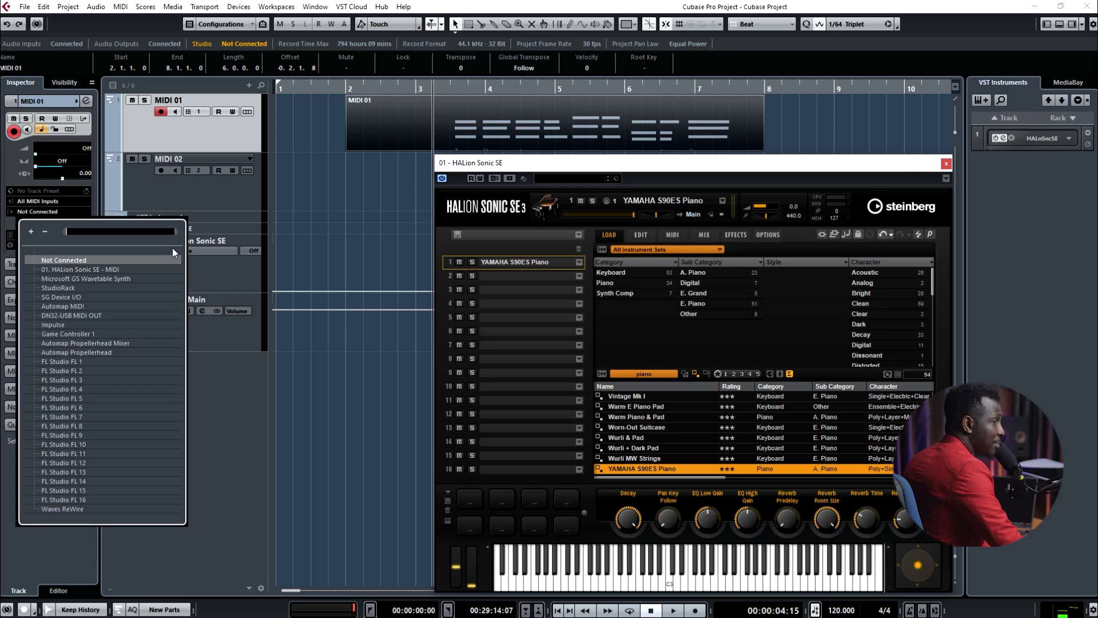
{"action": "left_click", "coordinate": [65, 269]}
{"action": "left_click", "coordinate": [506, 267]}
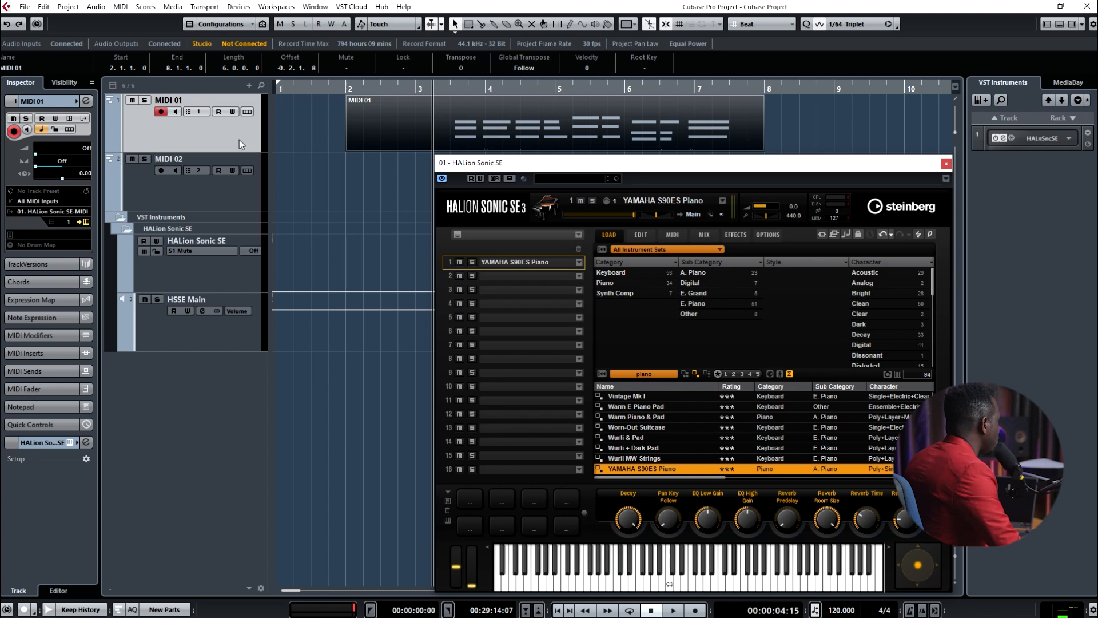
{"action": "left_click", "coordinate": [346, 133]}
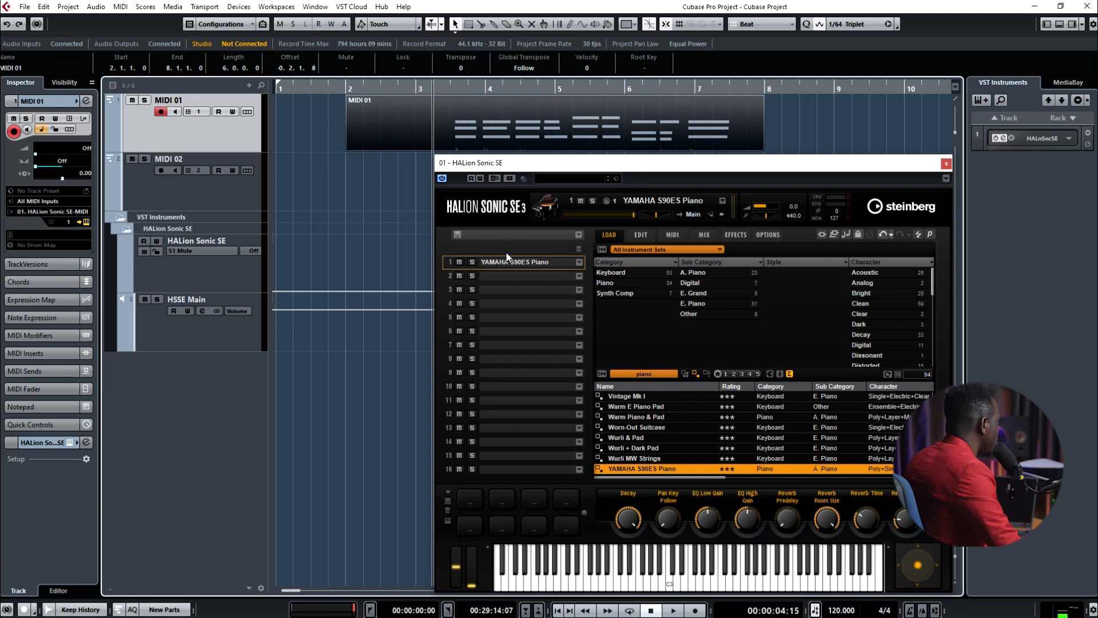
- Switch the MIDI 01 track's output channel to 2 and back to 1
{"action": "left_click", "coordinate": [69, 223]}
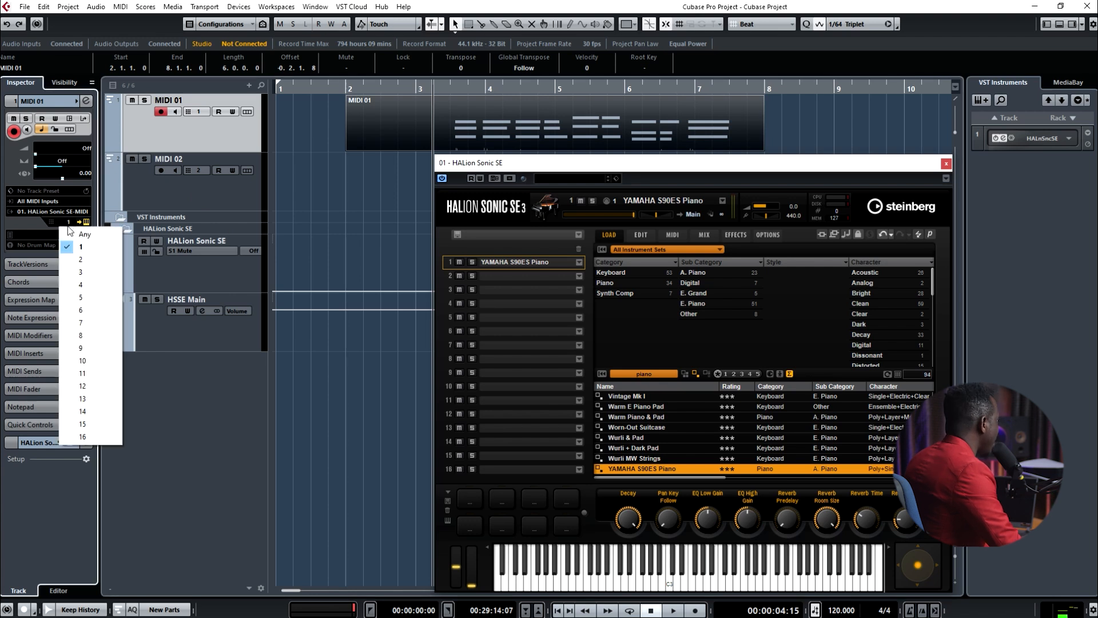
{"action": "left_click", "coordinate": [66, 220]}
{"action": "left_click", "coordinate": [67, 219]}
{"action": "left_click", "coordinate": [74, 261]}
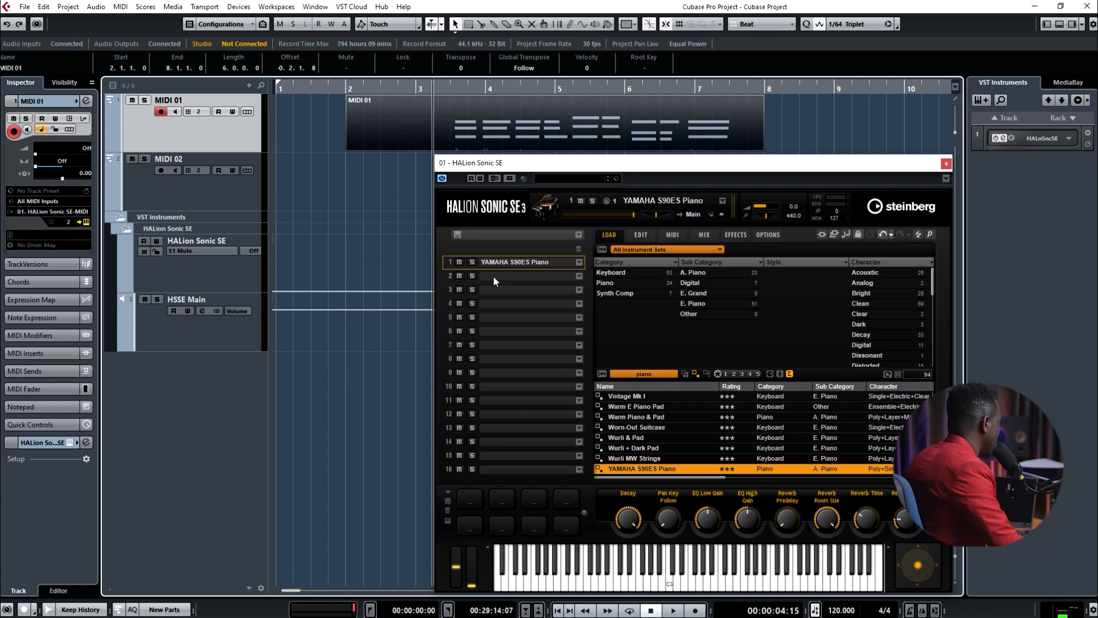
{"action": "left_click", "coordinate": [66, 221]}
{"action": "left_click", "coordinate": [70, 246]}
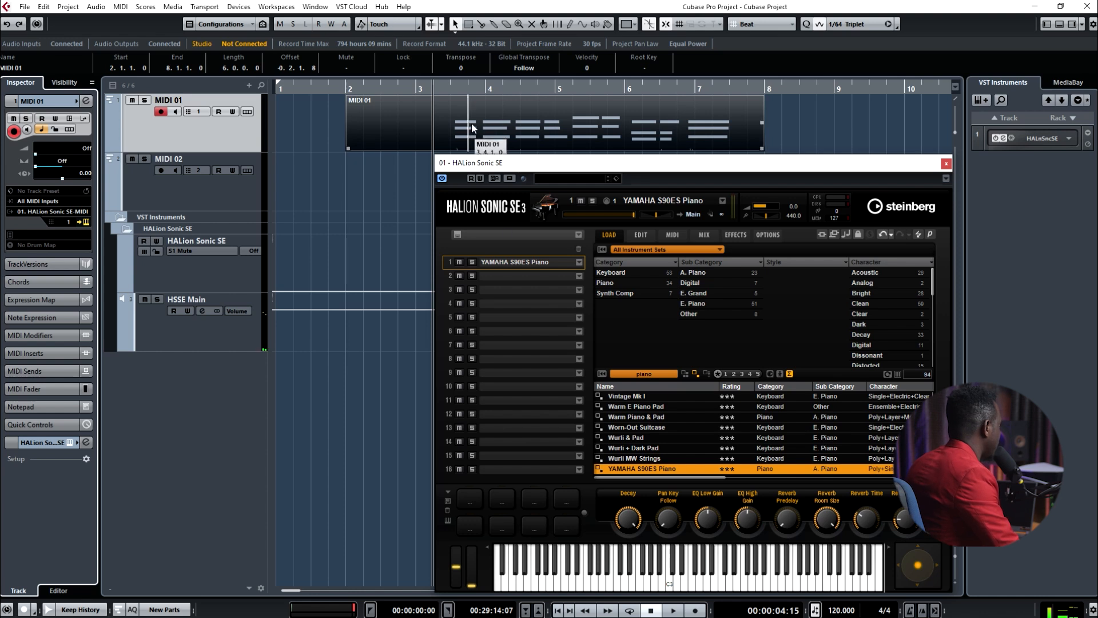
- Place the playhead just before the first notes of the MIDI 01 part
{"action": "left_click", "coordinate": [448, 88]}
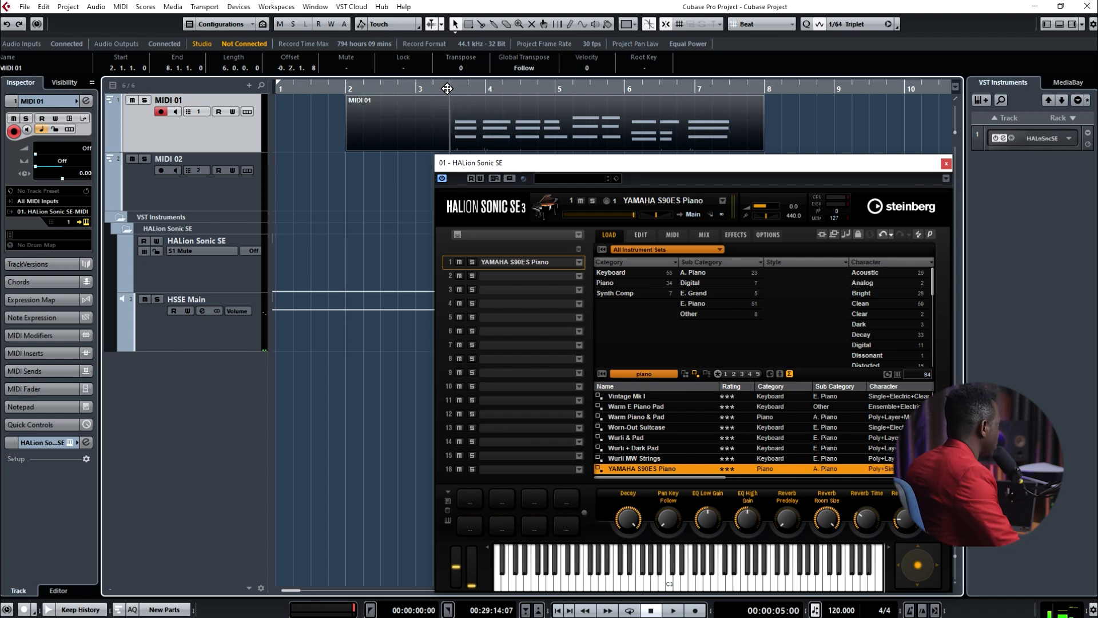